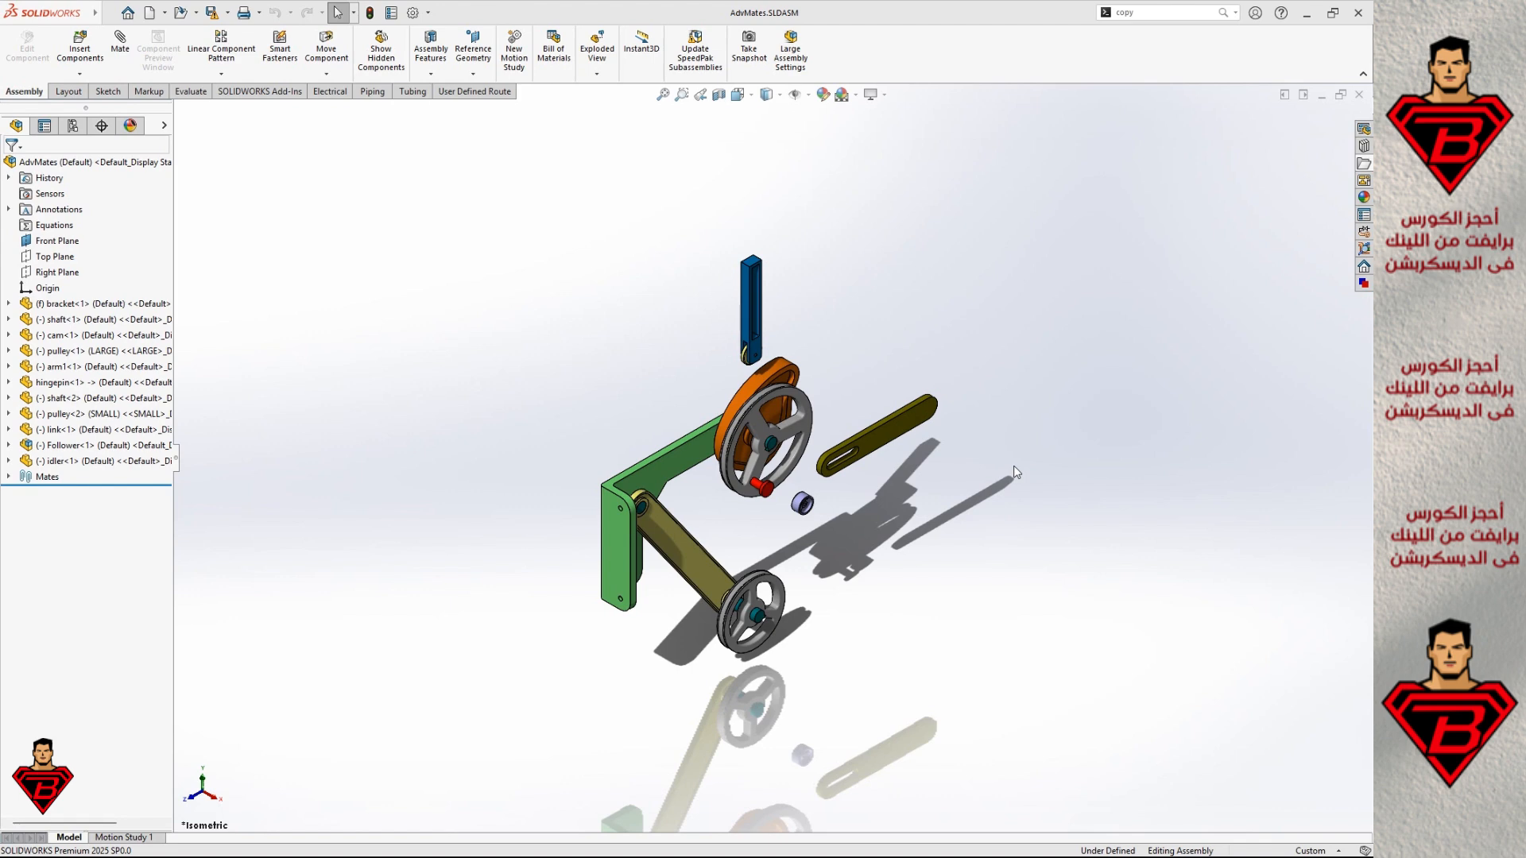
Try a mechanical Gear mate between the outer circular edges of the large pulley and the small pulley.
left_click(131, 60)
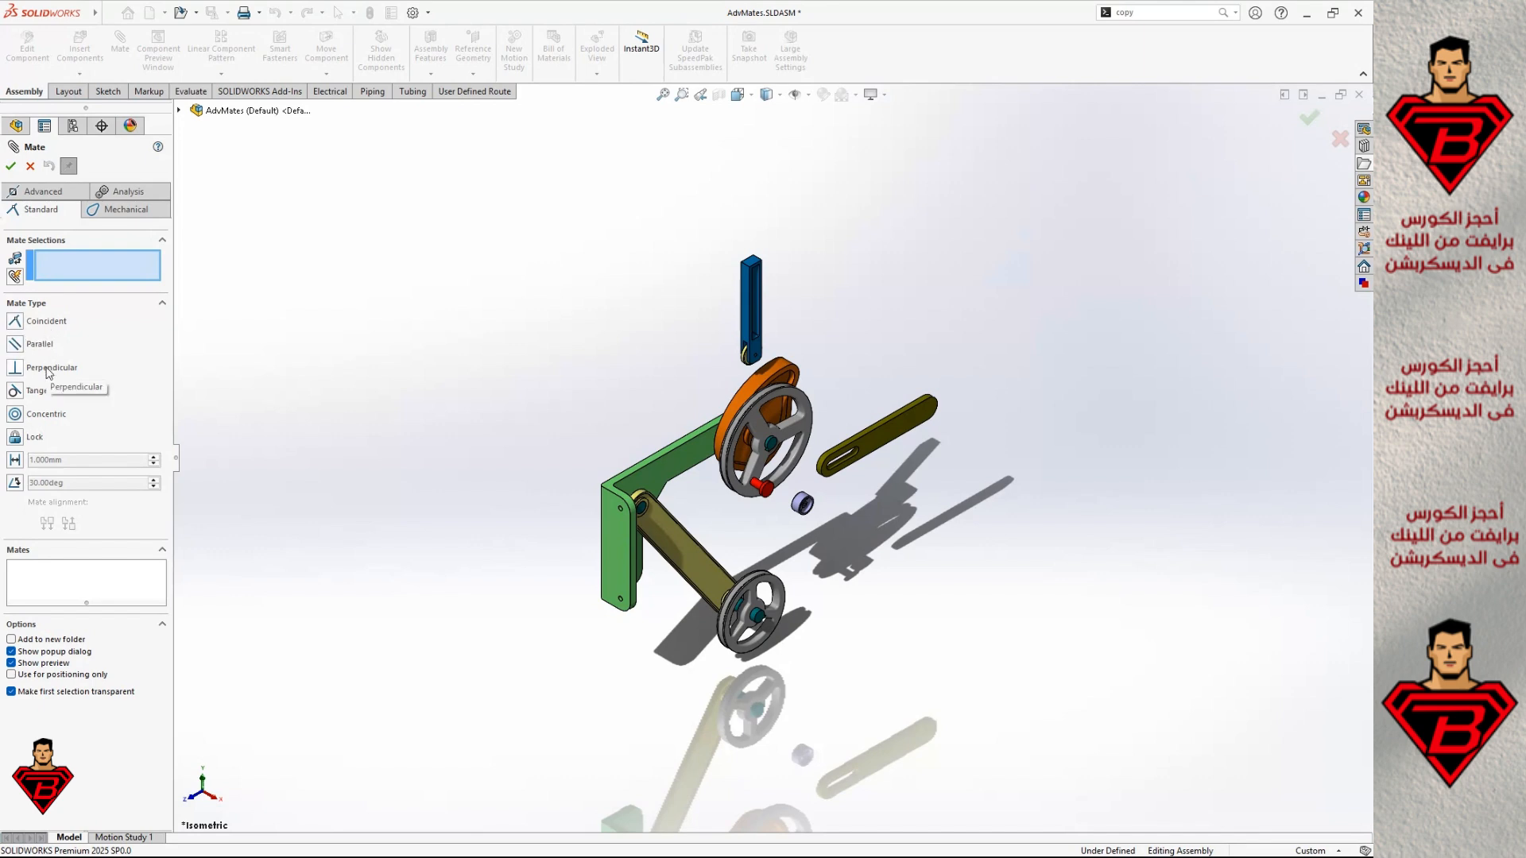
left_click(112, 211)
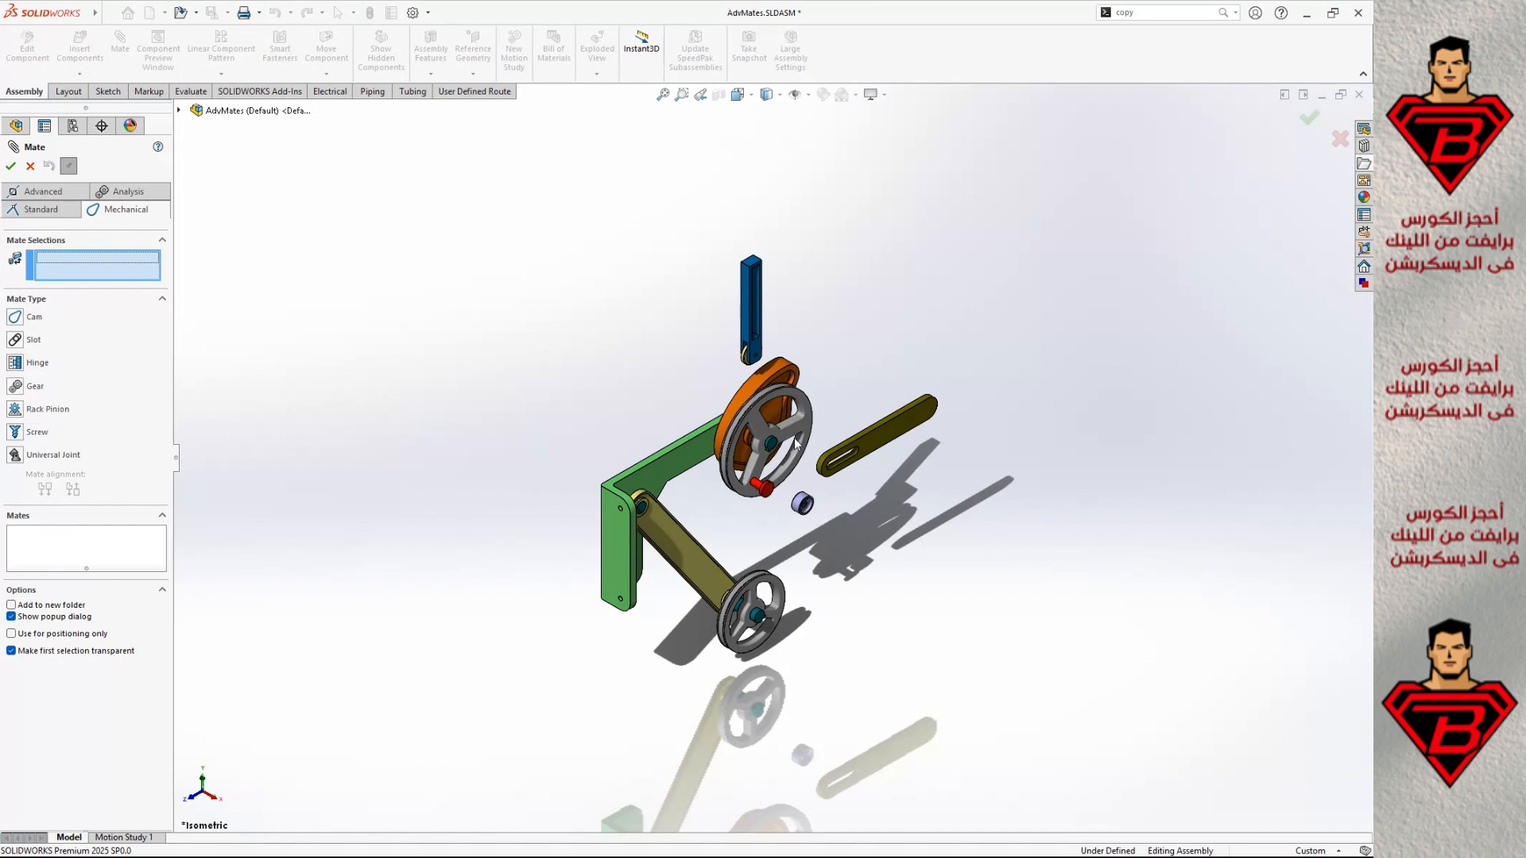
left_click(15, 387)
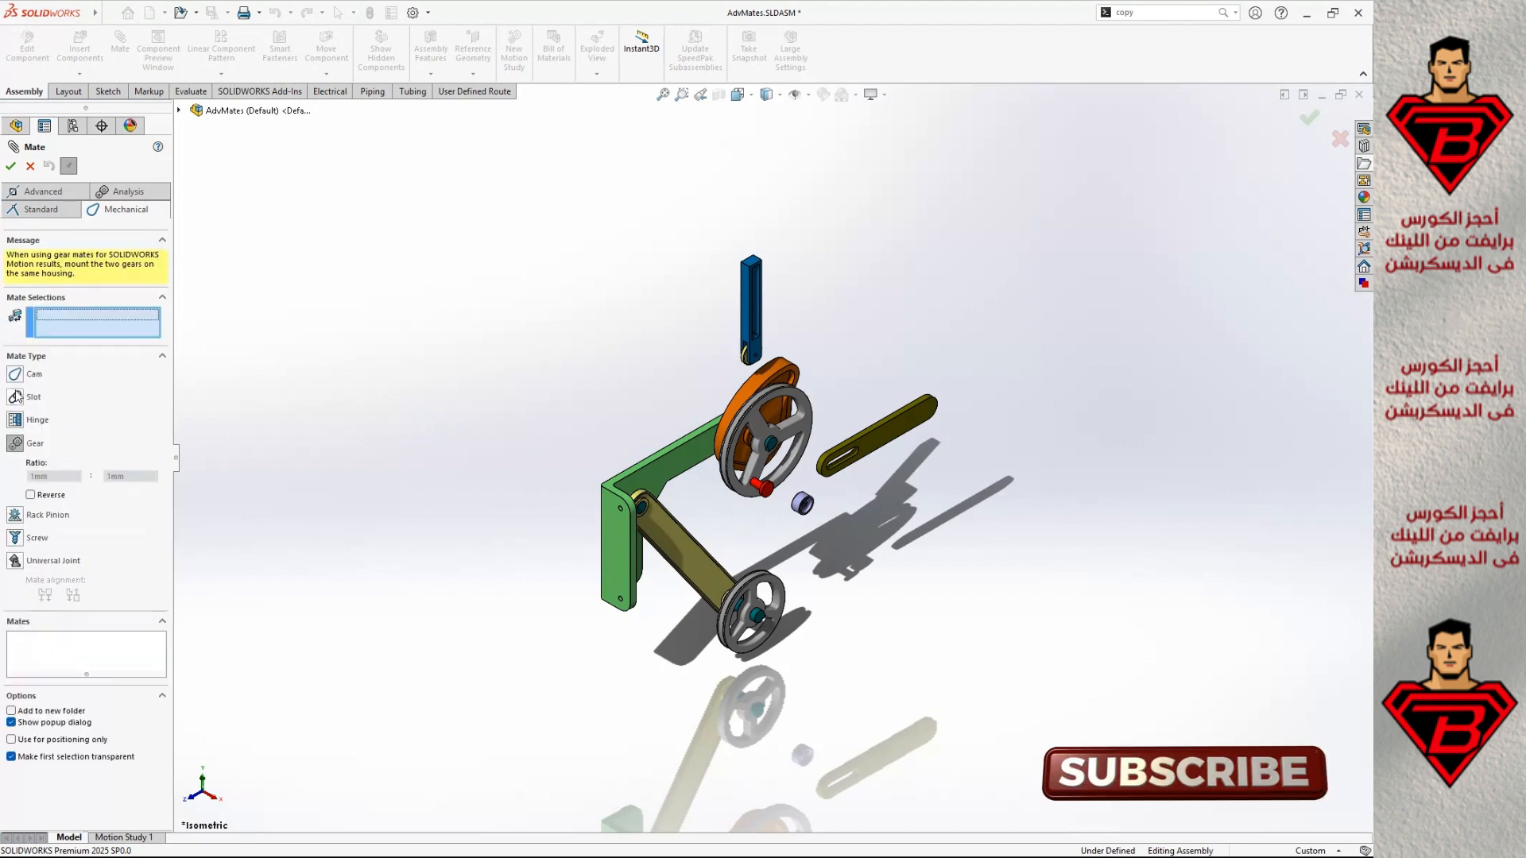
middle_click_drag(728, 510, 807, 483)
scroll(812, 477, "down", 3)
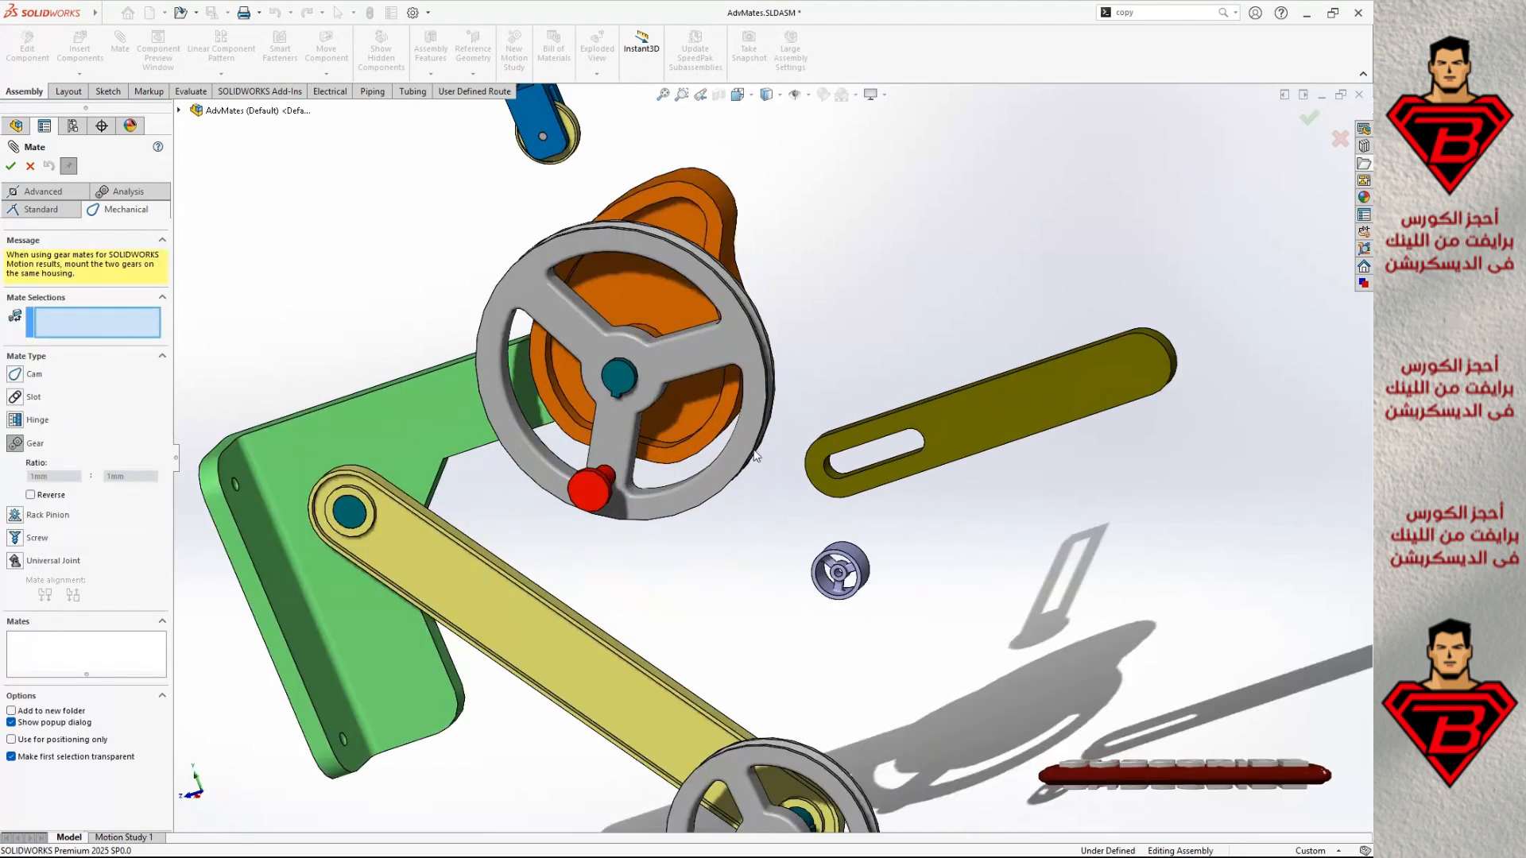
left_click(752, 449)
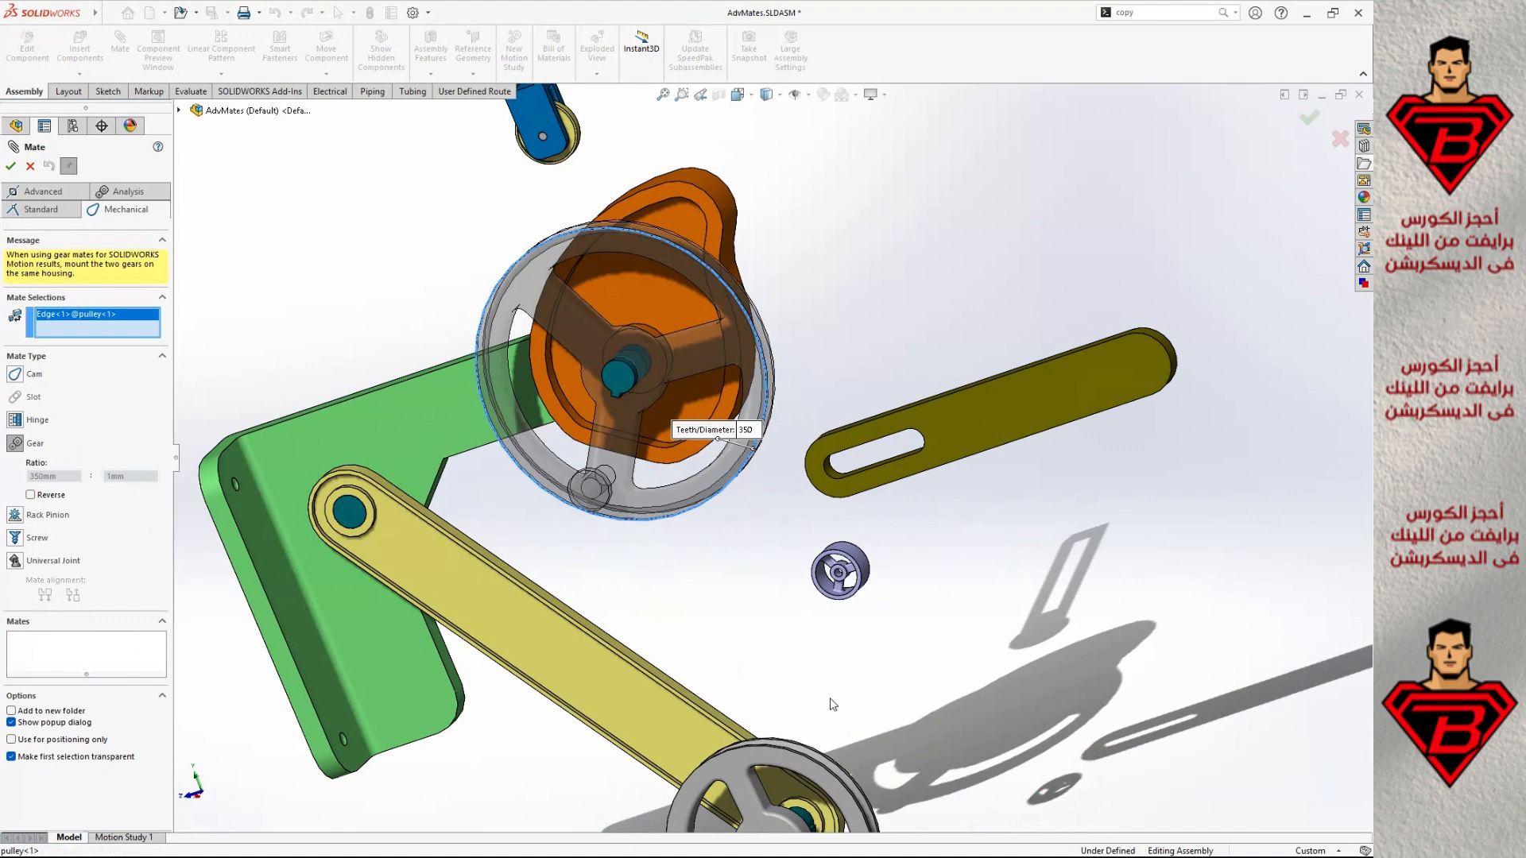
left_click(799, 755)
scroll(688, 714, "up", 3)
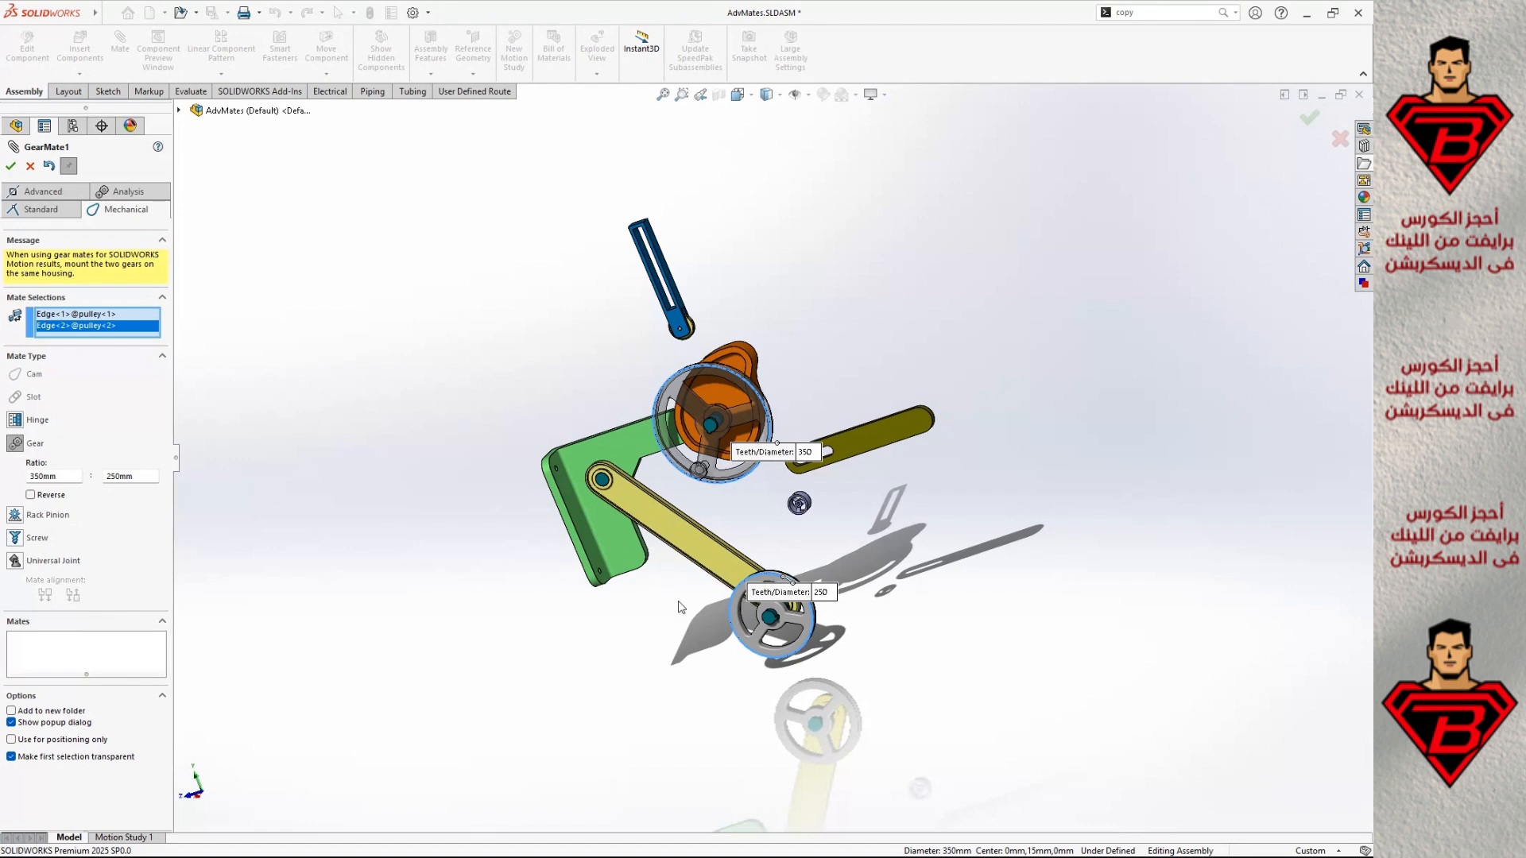
Rotate the large pulley to test the gear mate's motion with Reverse off, on, and off again.
middle_click_drag(589, 637, 638, 607)
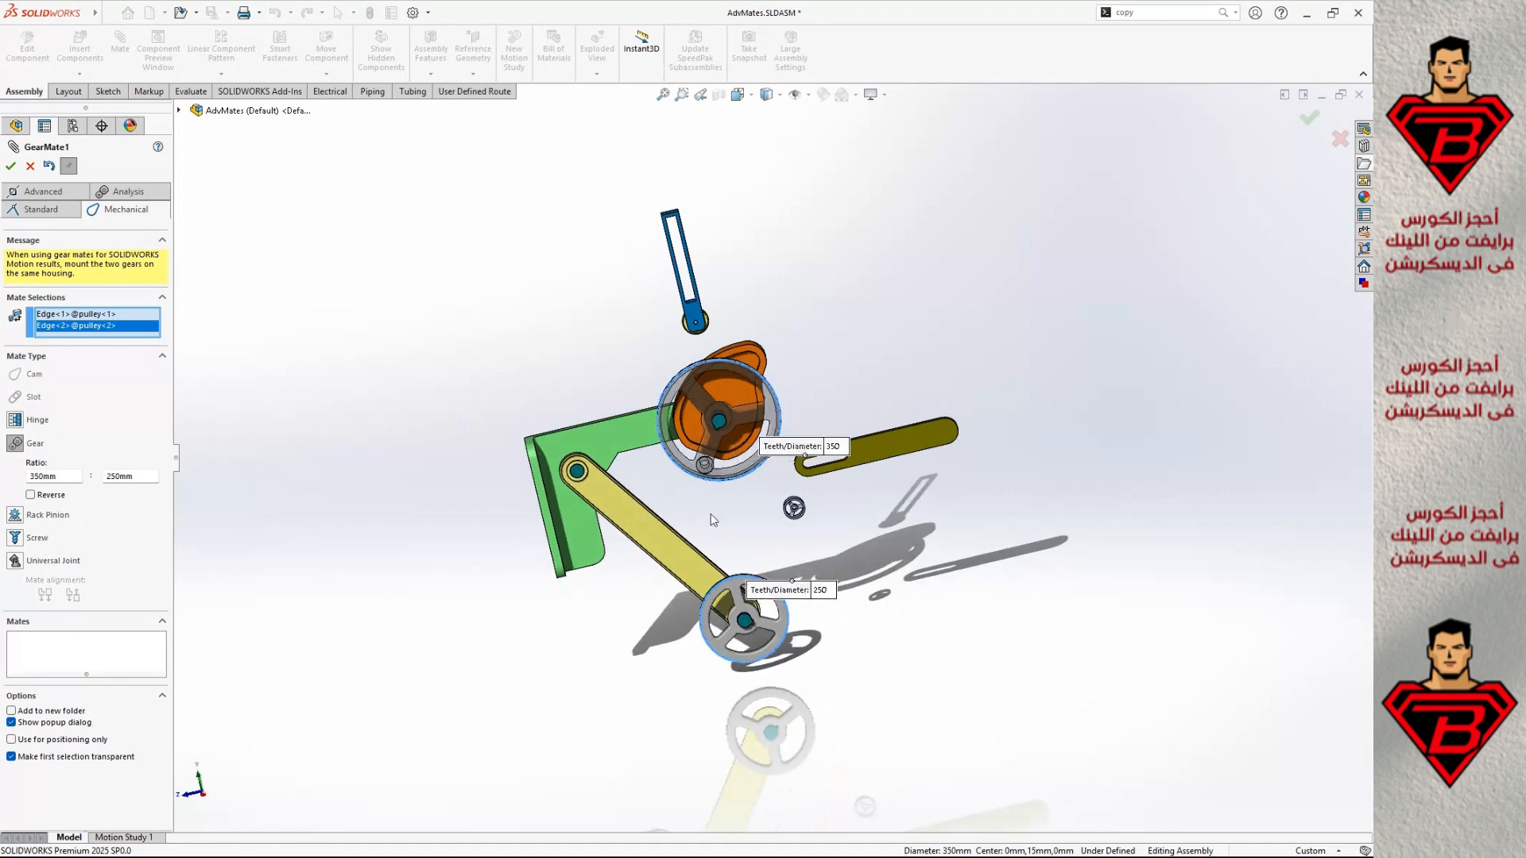
left_click_drag(706, 464, 706, 364)
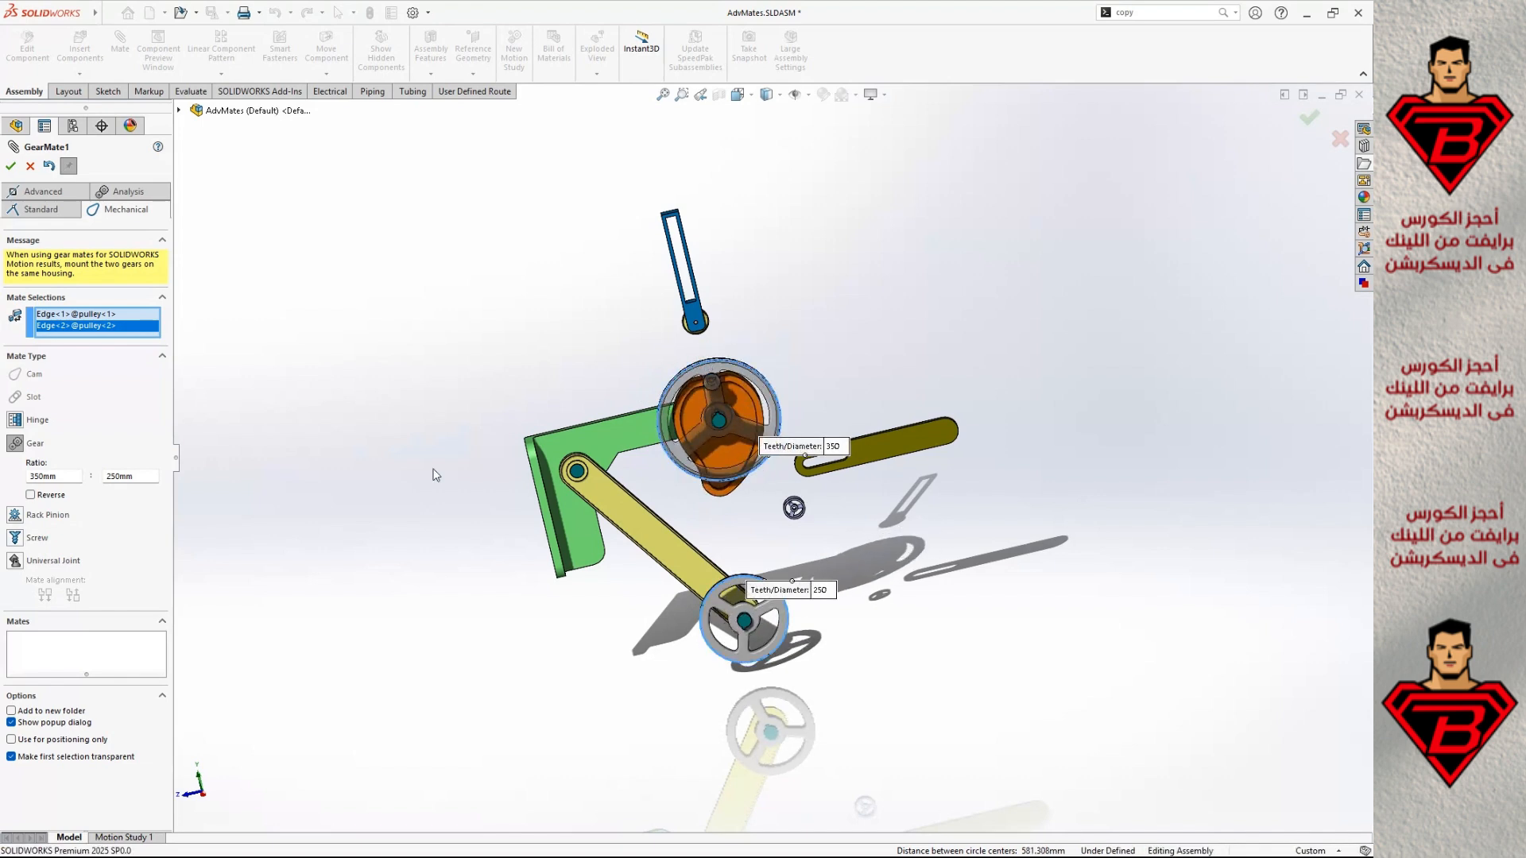
left_click(29, 496)
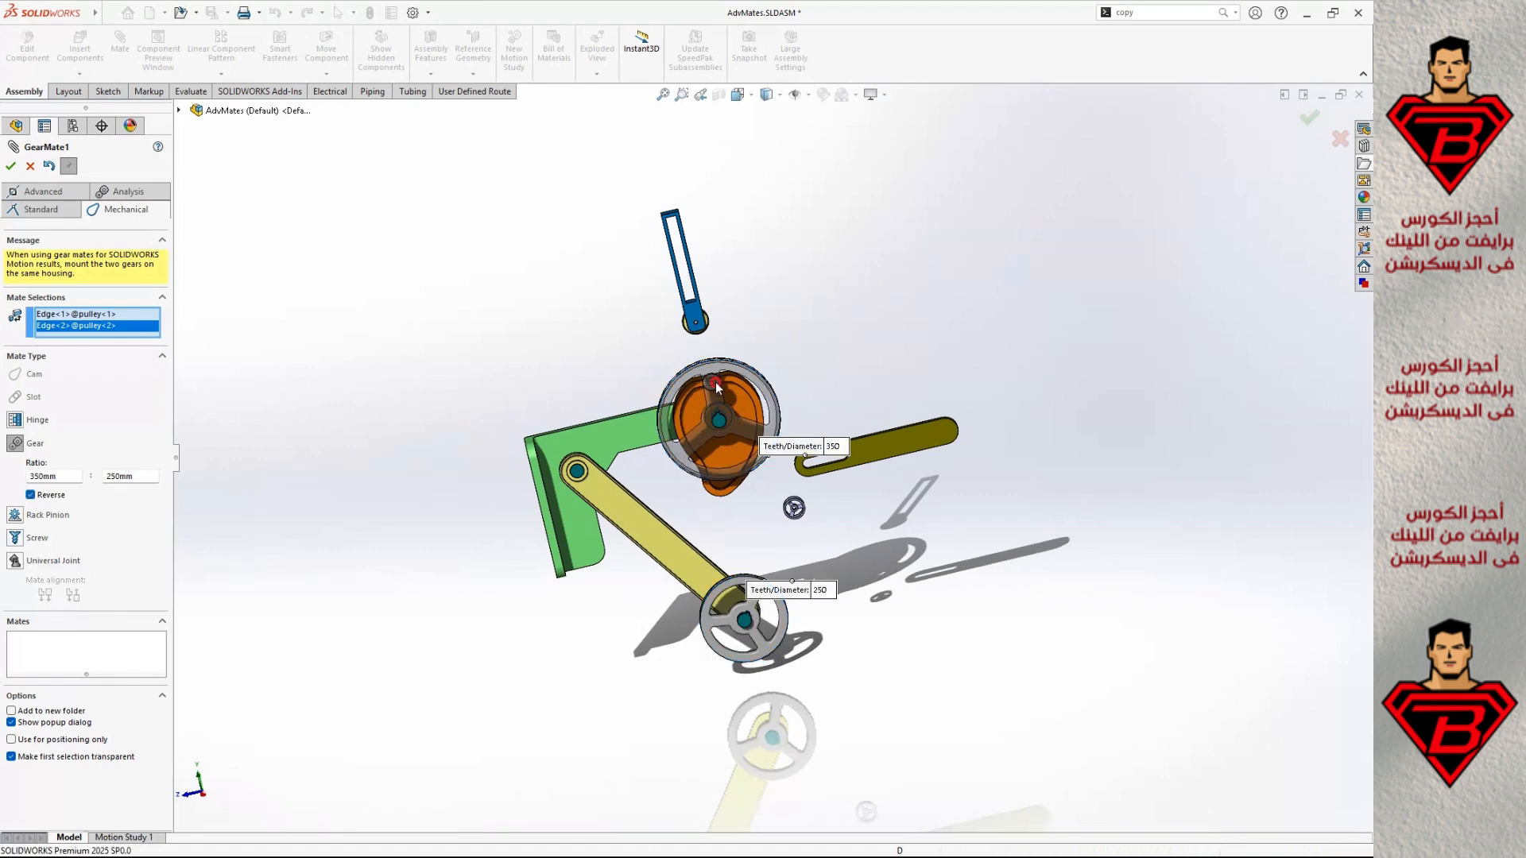
left_click_drag(743, 392, 675, 409)
left_click(29, 496)
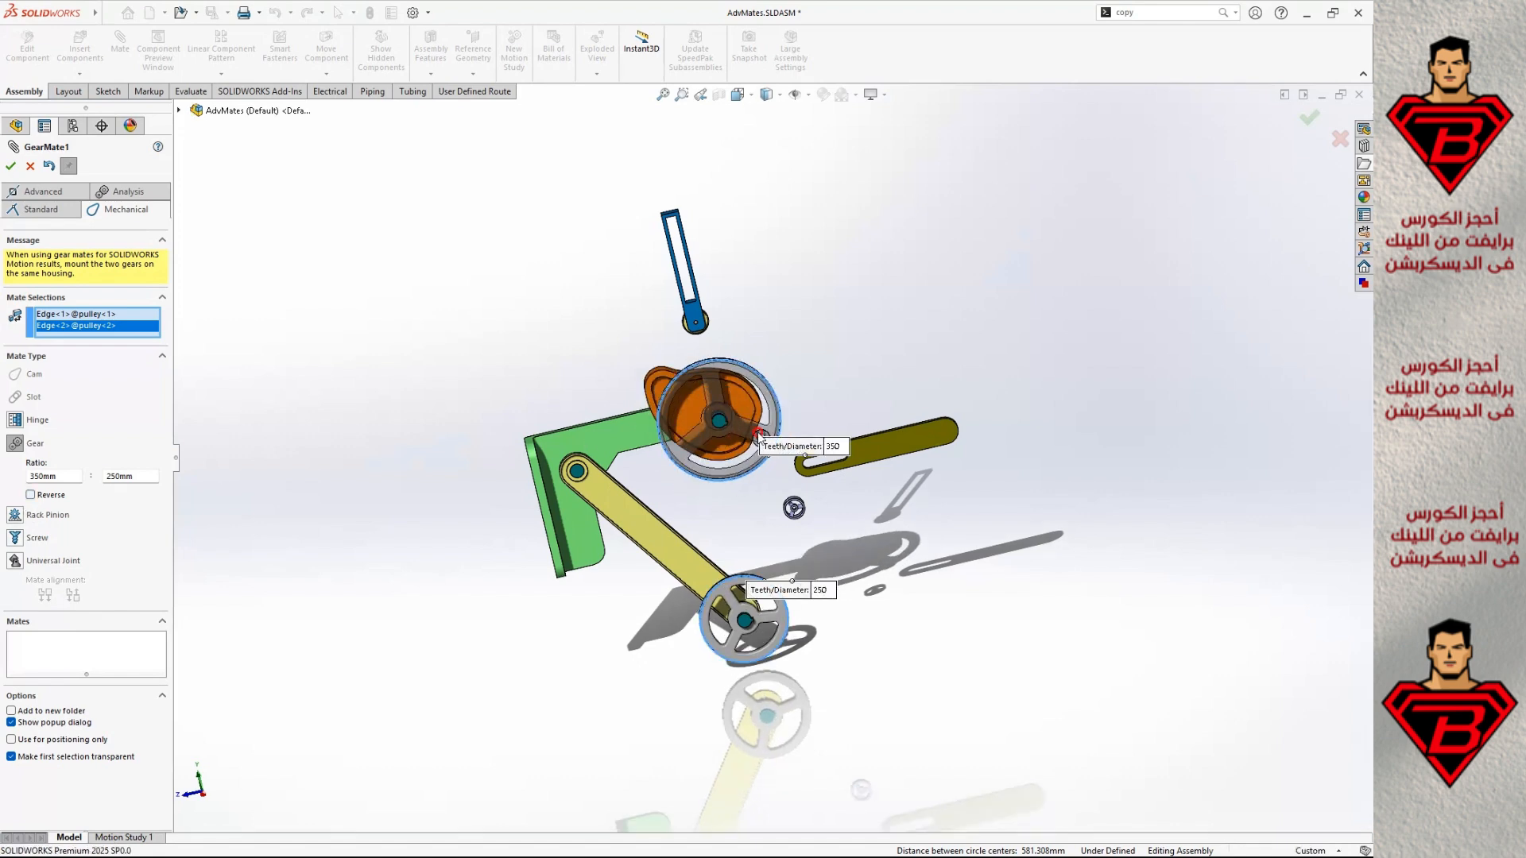
middle_click_drag(756, 509, 781, 481)
left_click_drag(768, 441, 628, 482)
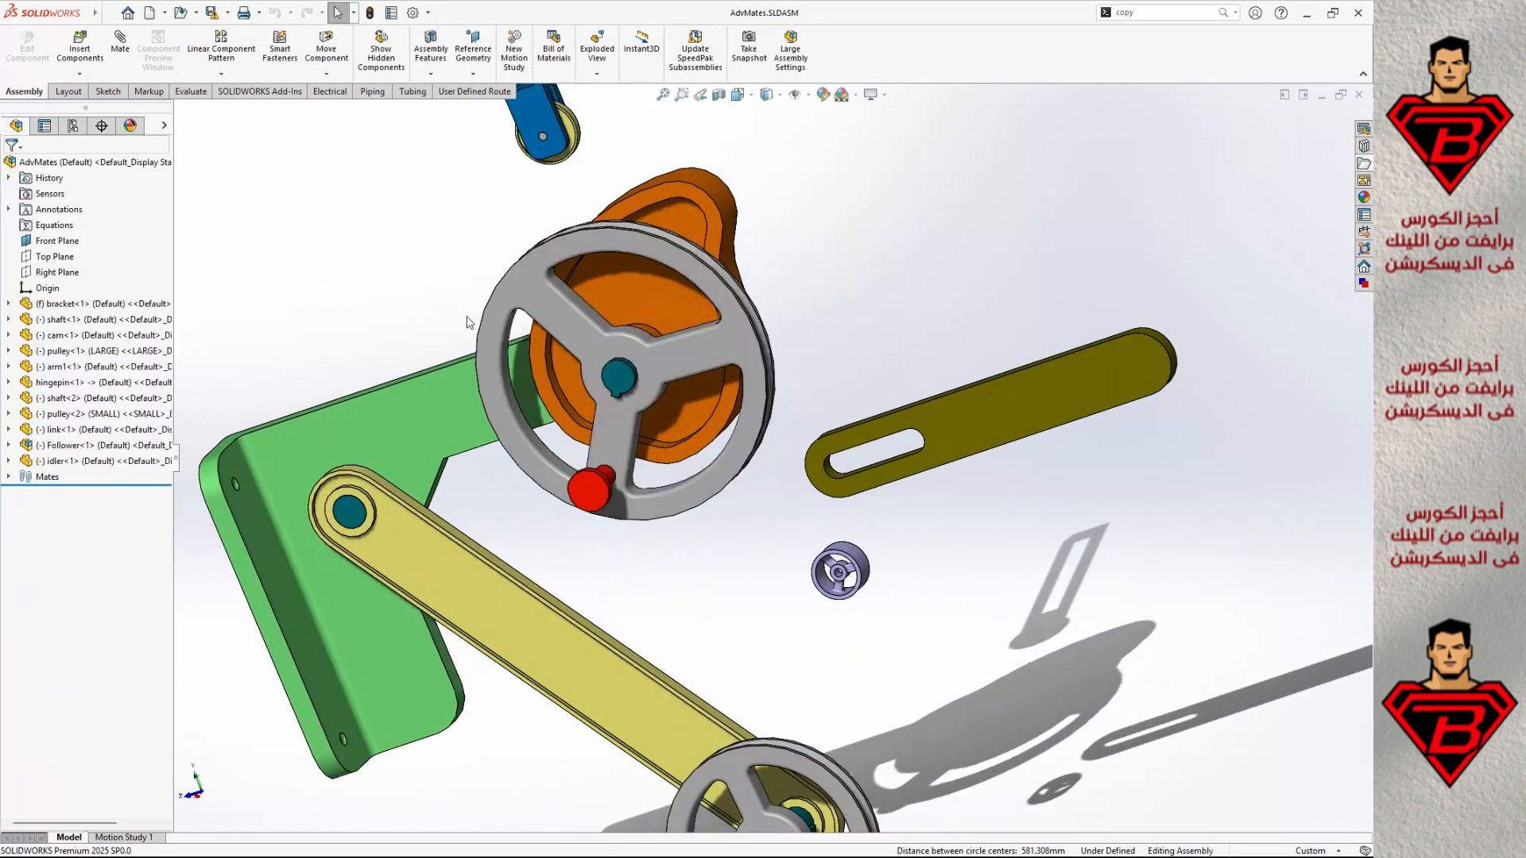
Start a Belt/Chain assembly feature with the large pulley, the small pulley and the idler as belt members.
scroll(366, 290, "up", 3)
left_click(431, 51)
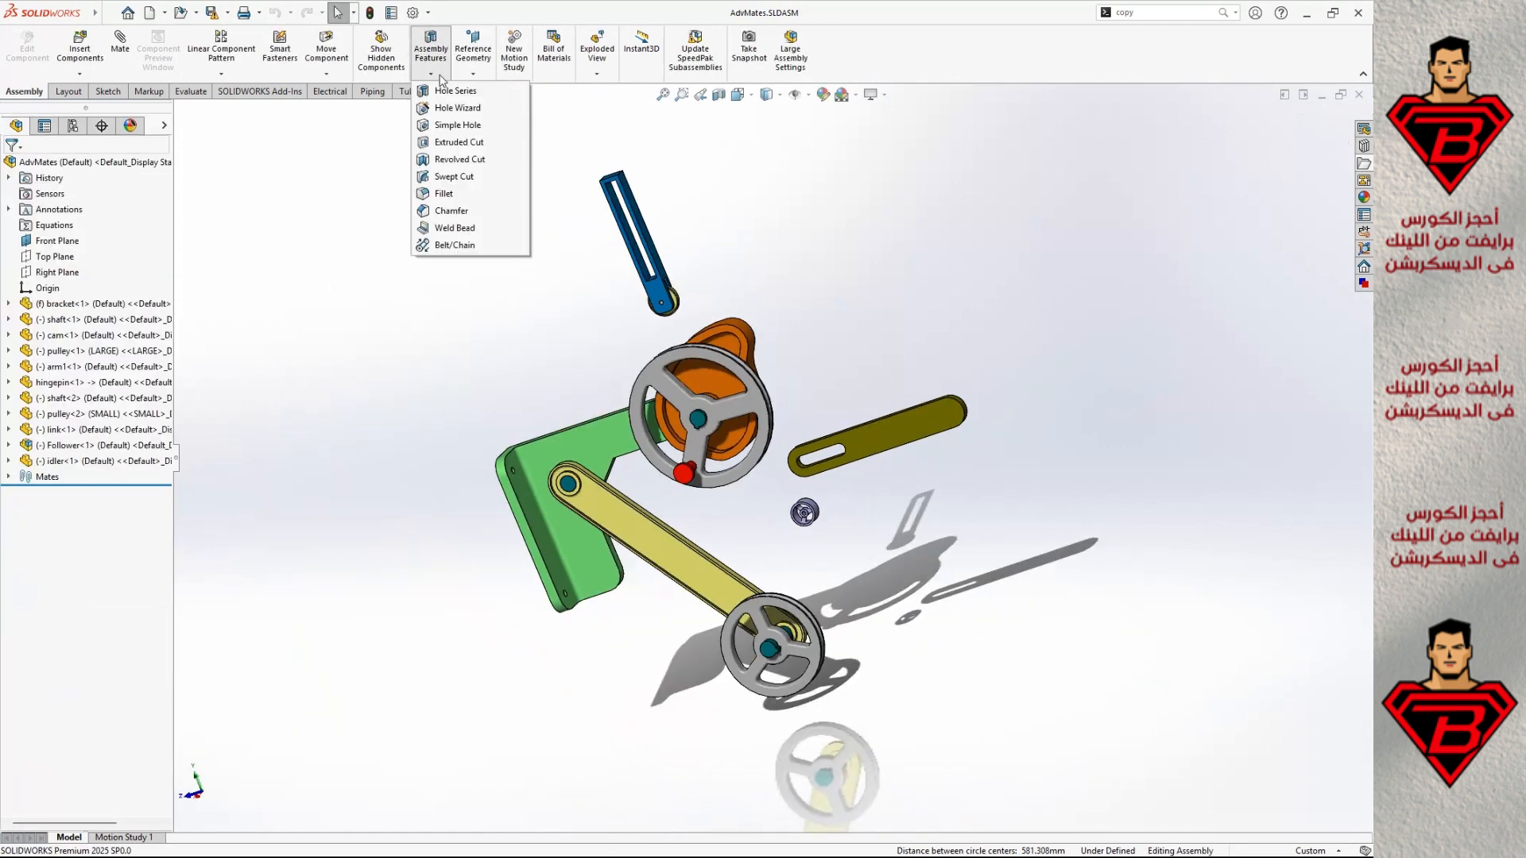
left_click(492, 253)
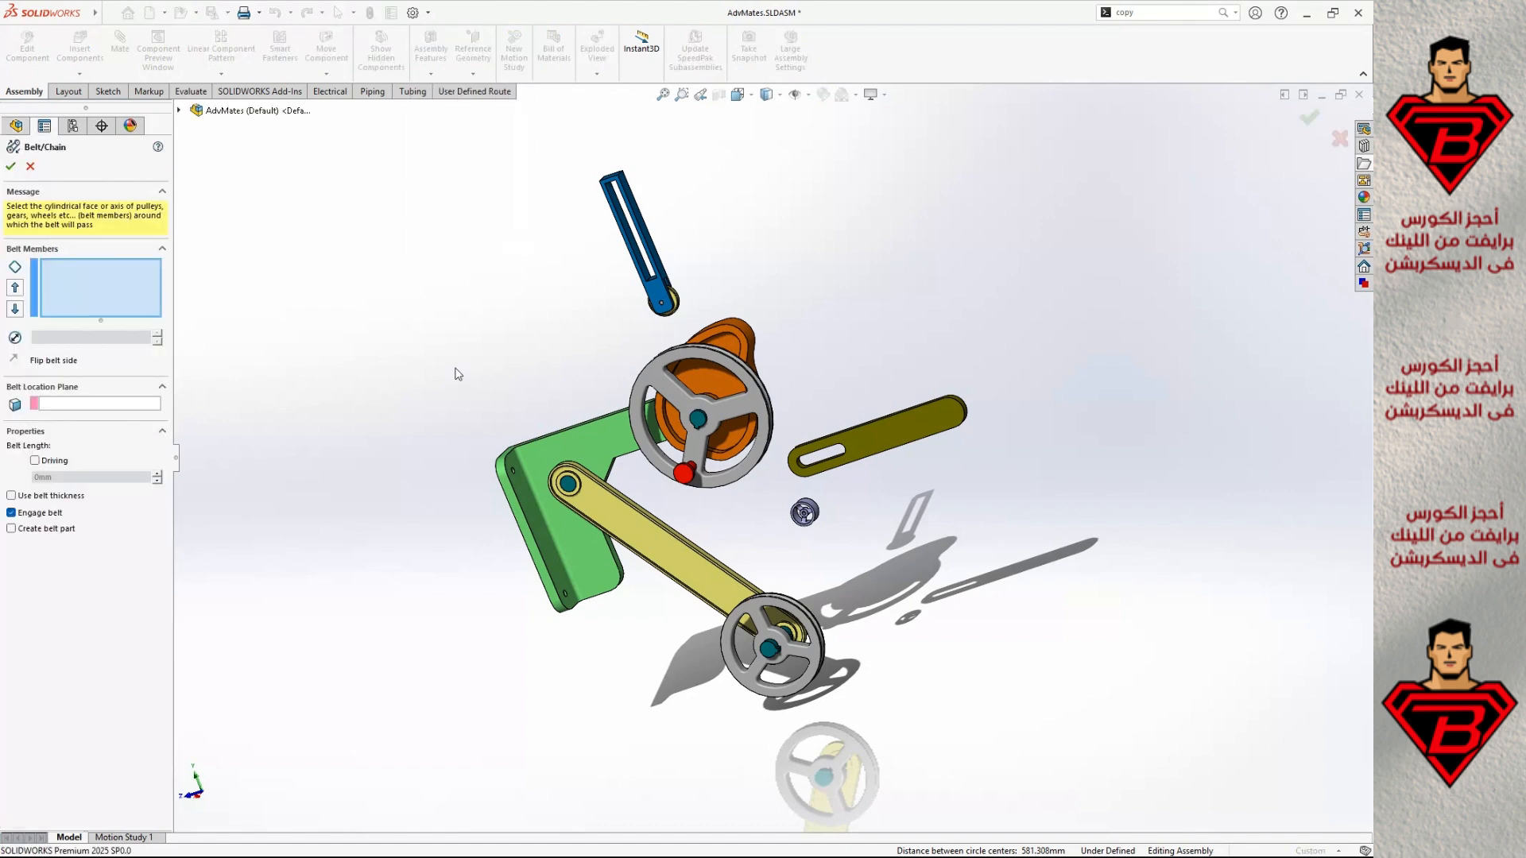
left_click(760, 464)
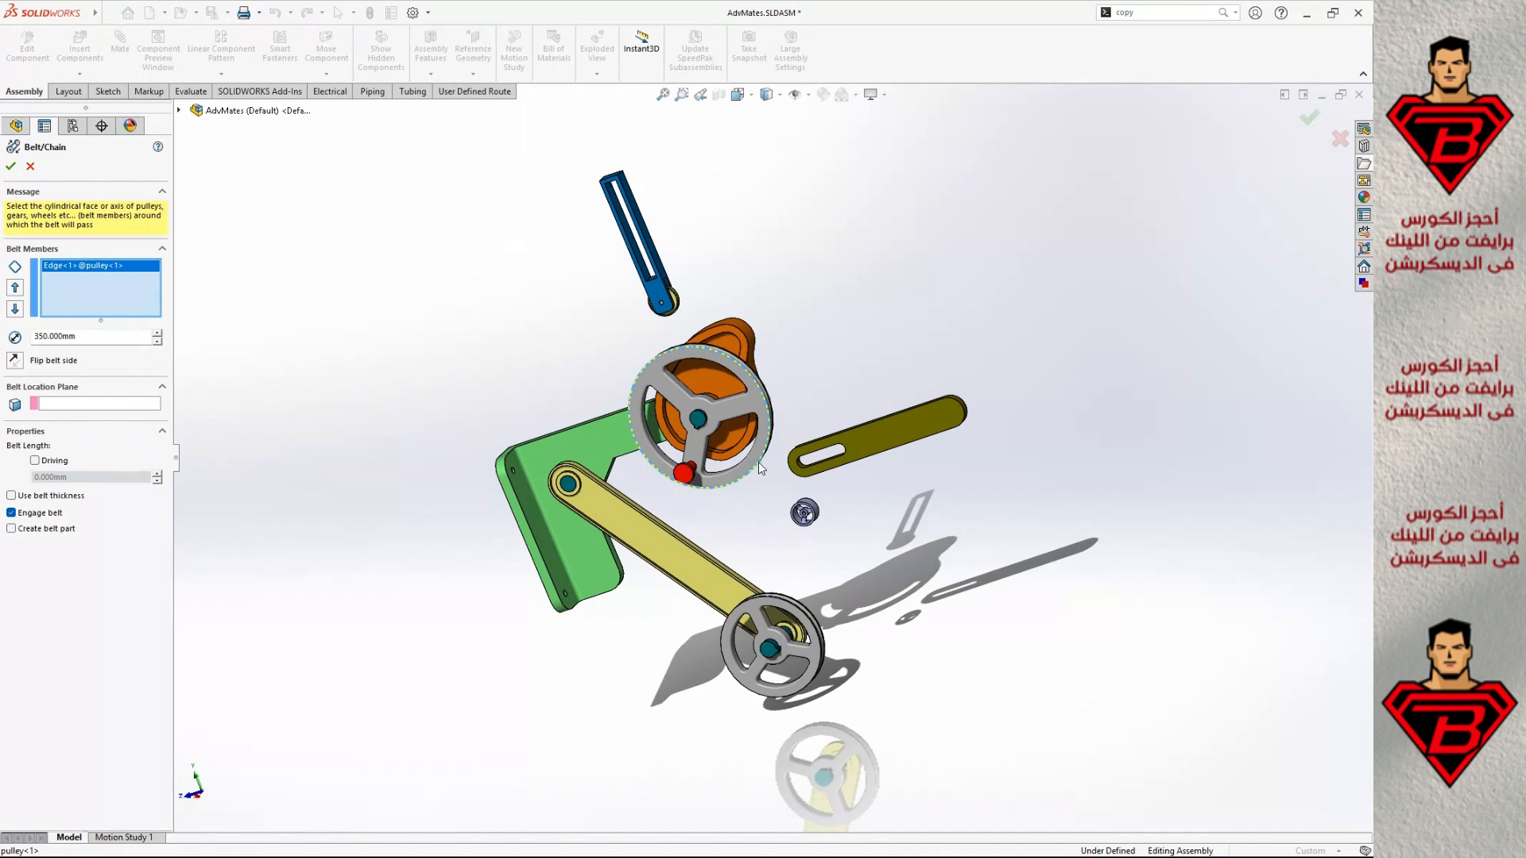
scroll(818, 518, "down", 3)
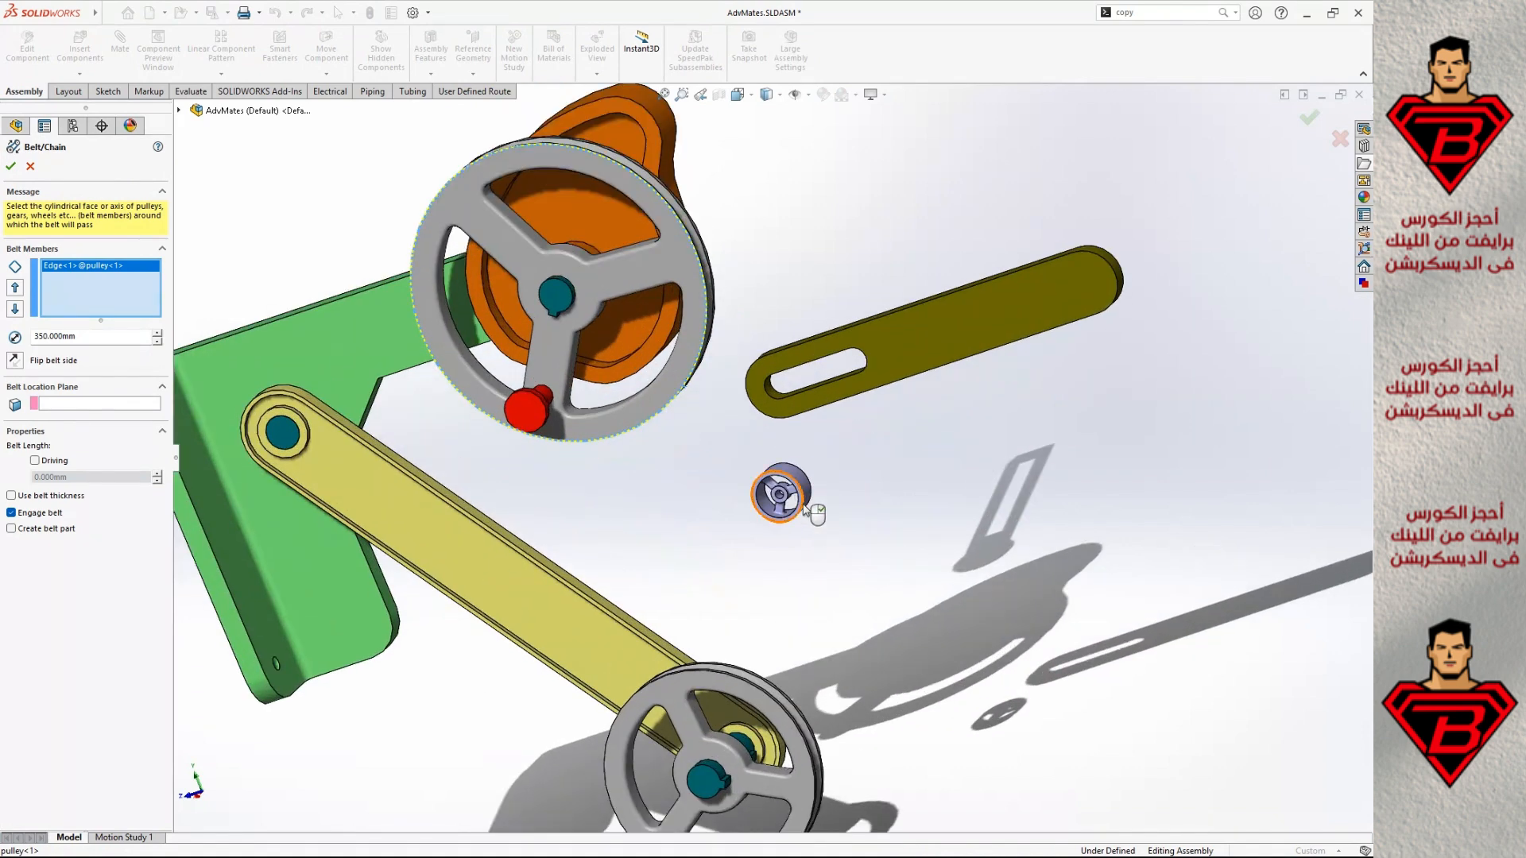
left_click(752, 685)
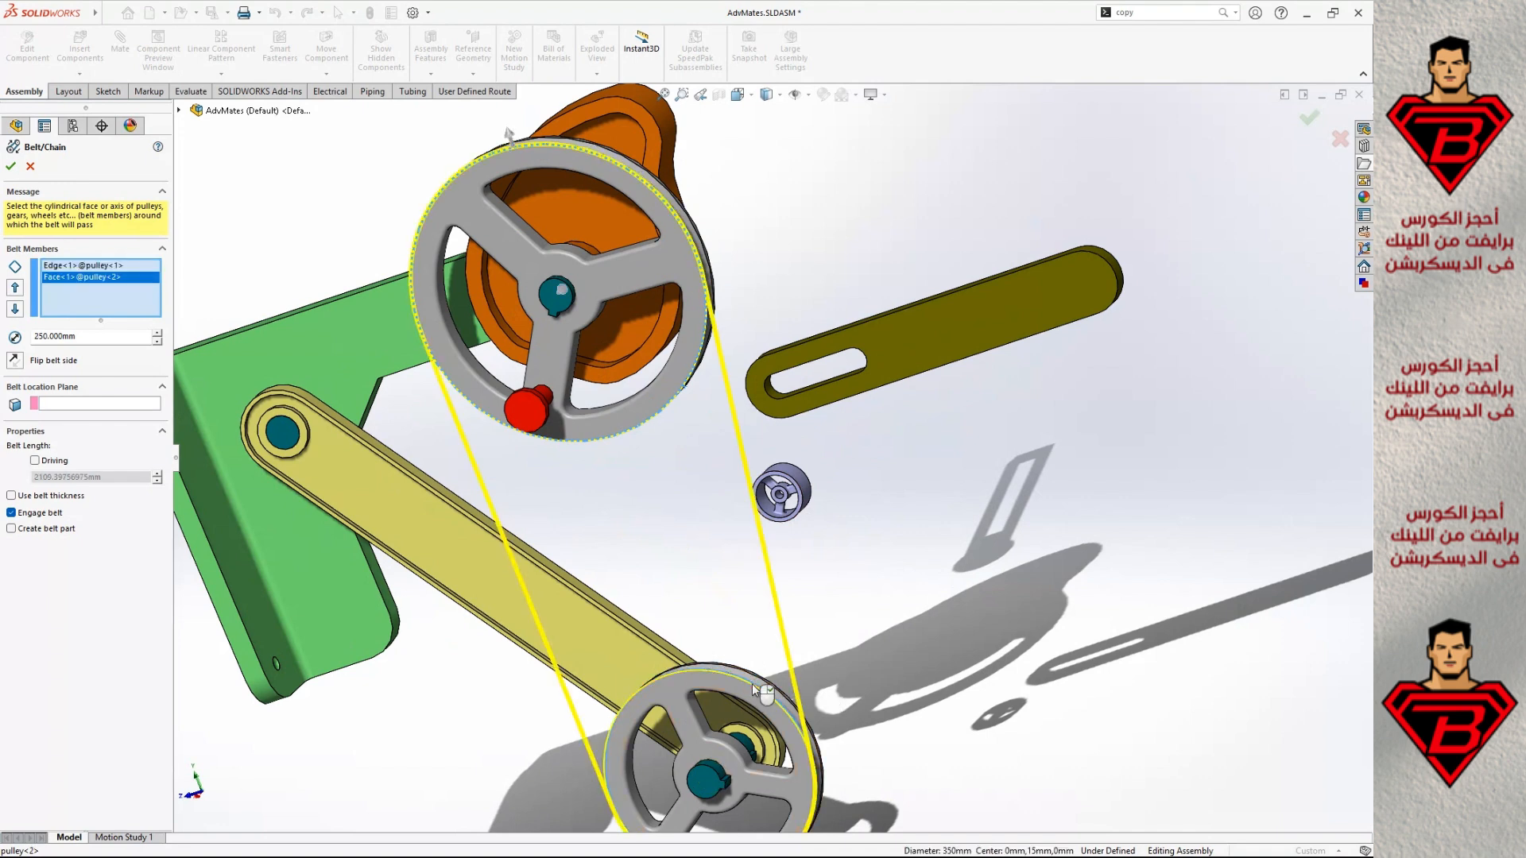
left_click(801, 515)
scroll(700, 596, "up", 4)
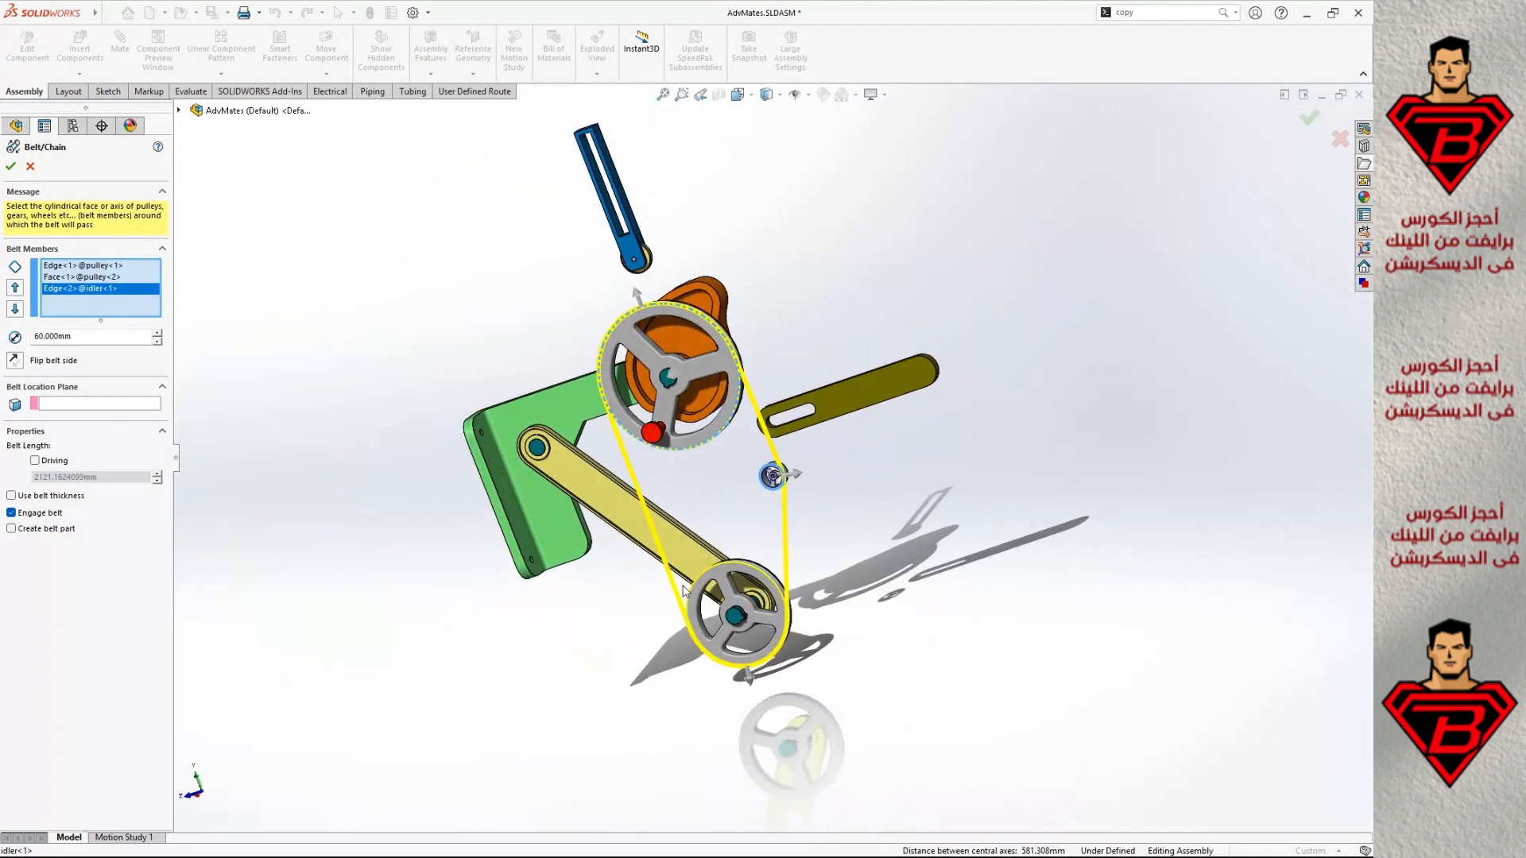
Remove the small pulley's face from the belt members and add its outer edge after the idler.
middle_click_drag(684, 590, 855, 549)
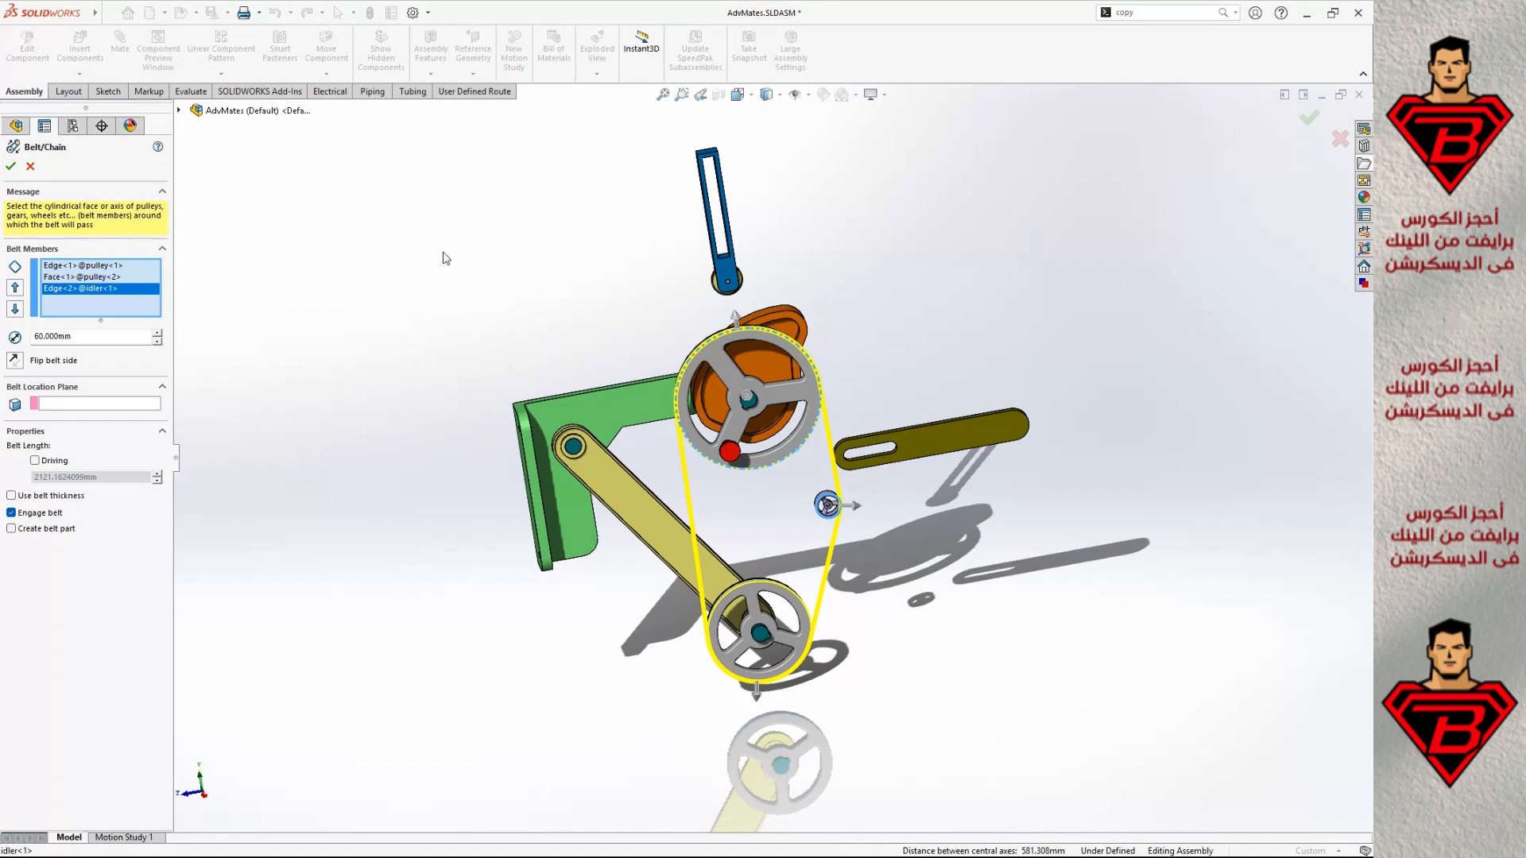
left_click(104, 276)
left_click(103, 265)
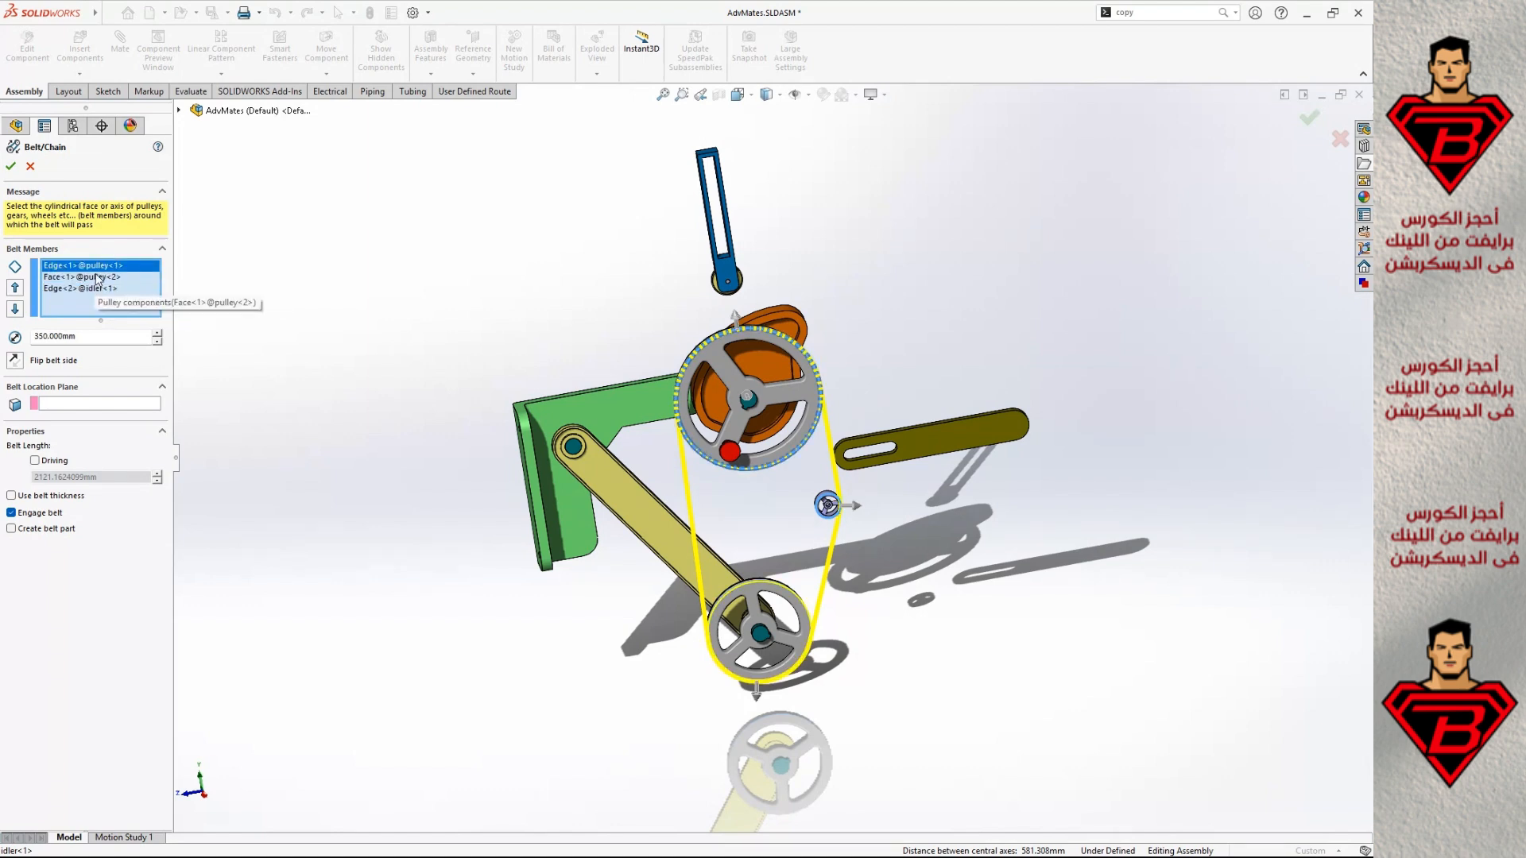
left_click(92, 279)
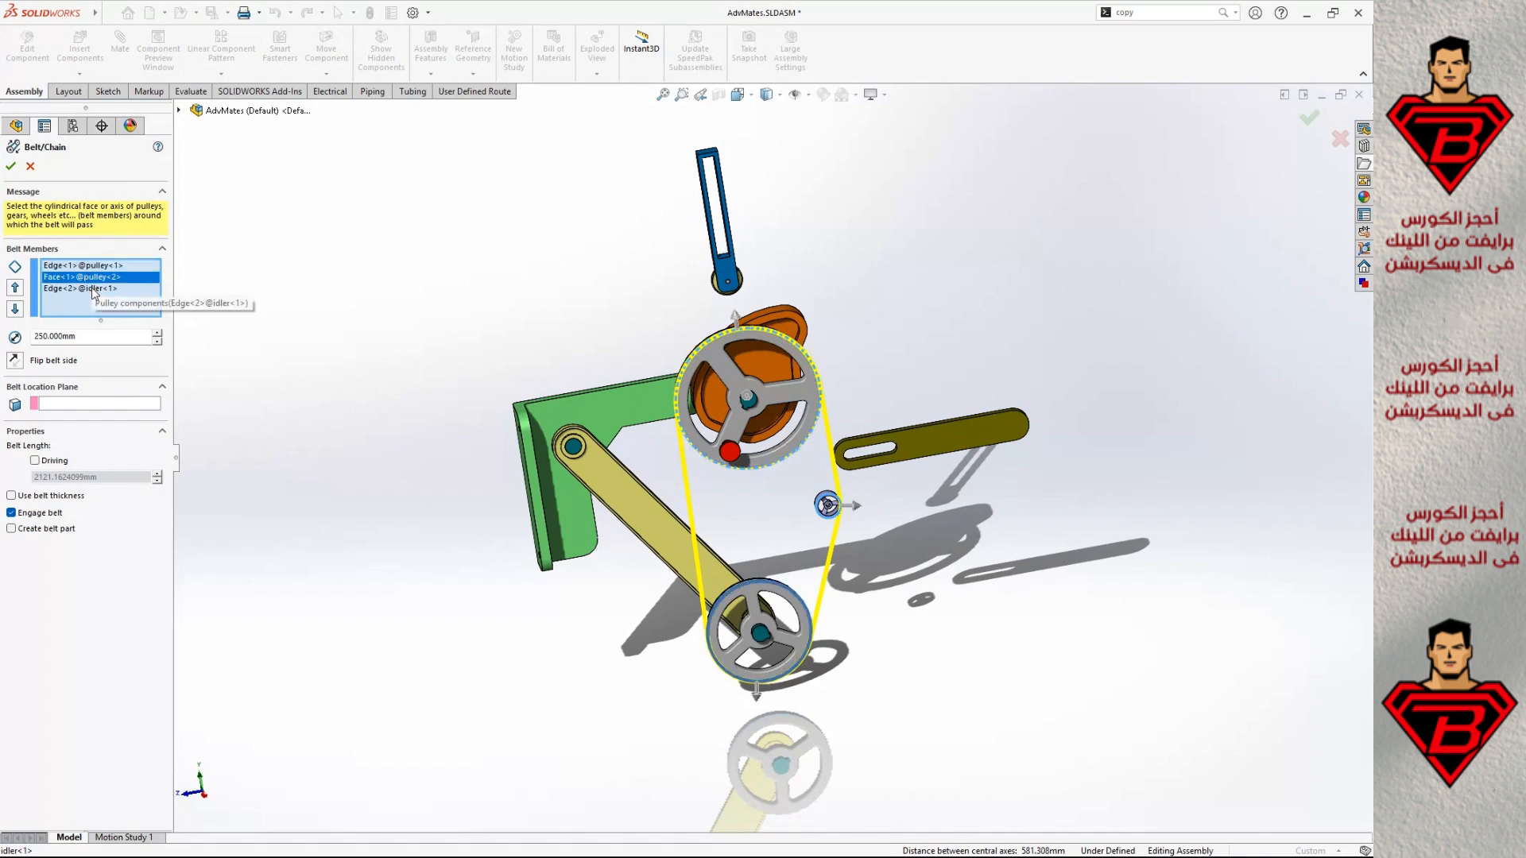
left_click(93, 289)
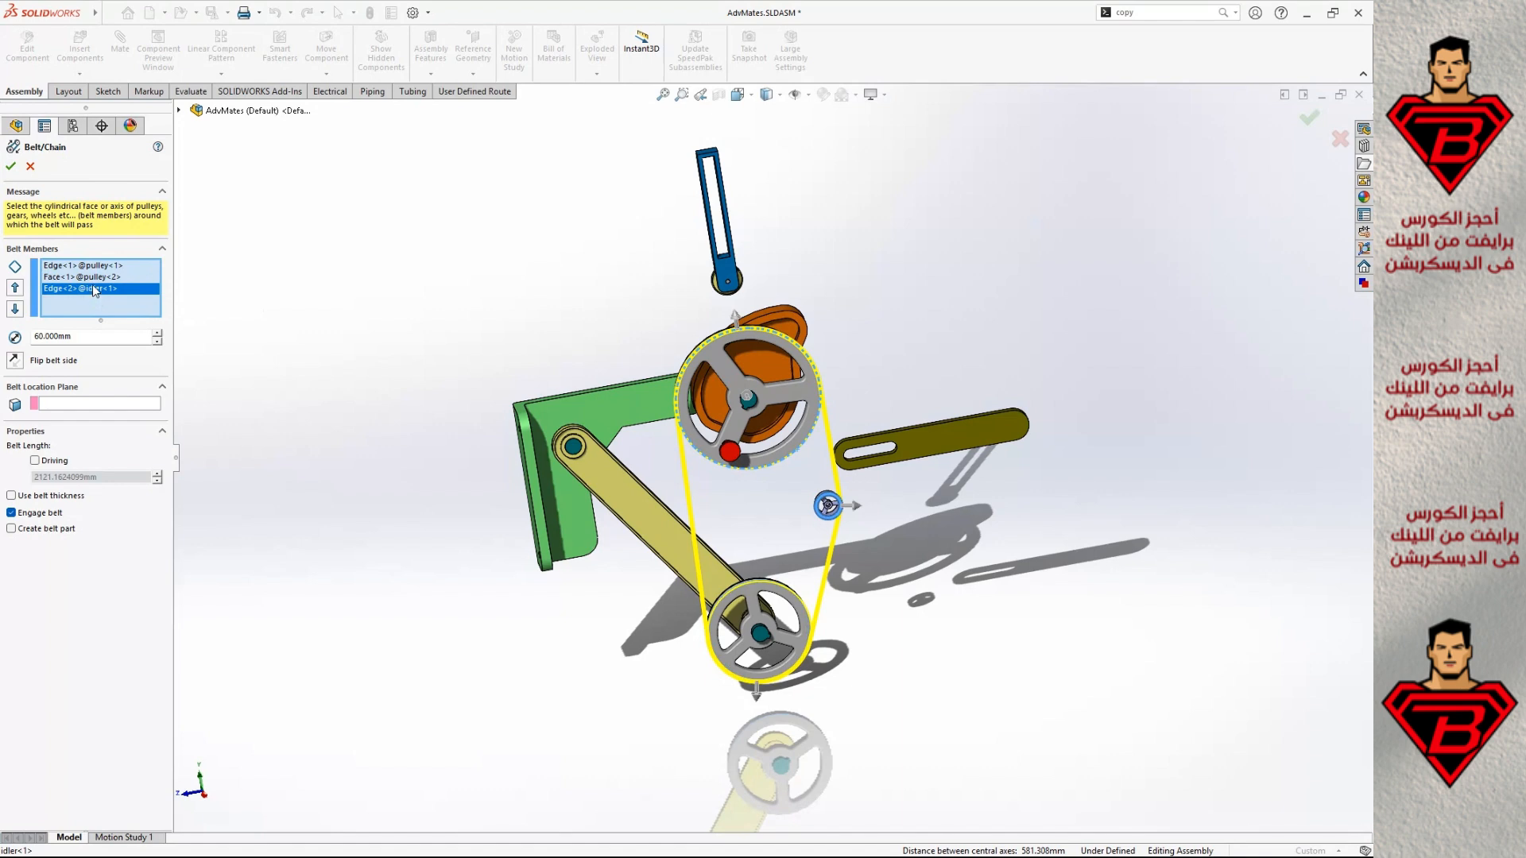
left_click(82, 278)
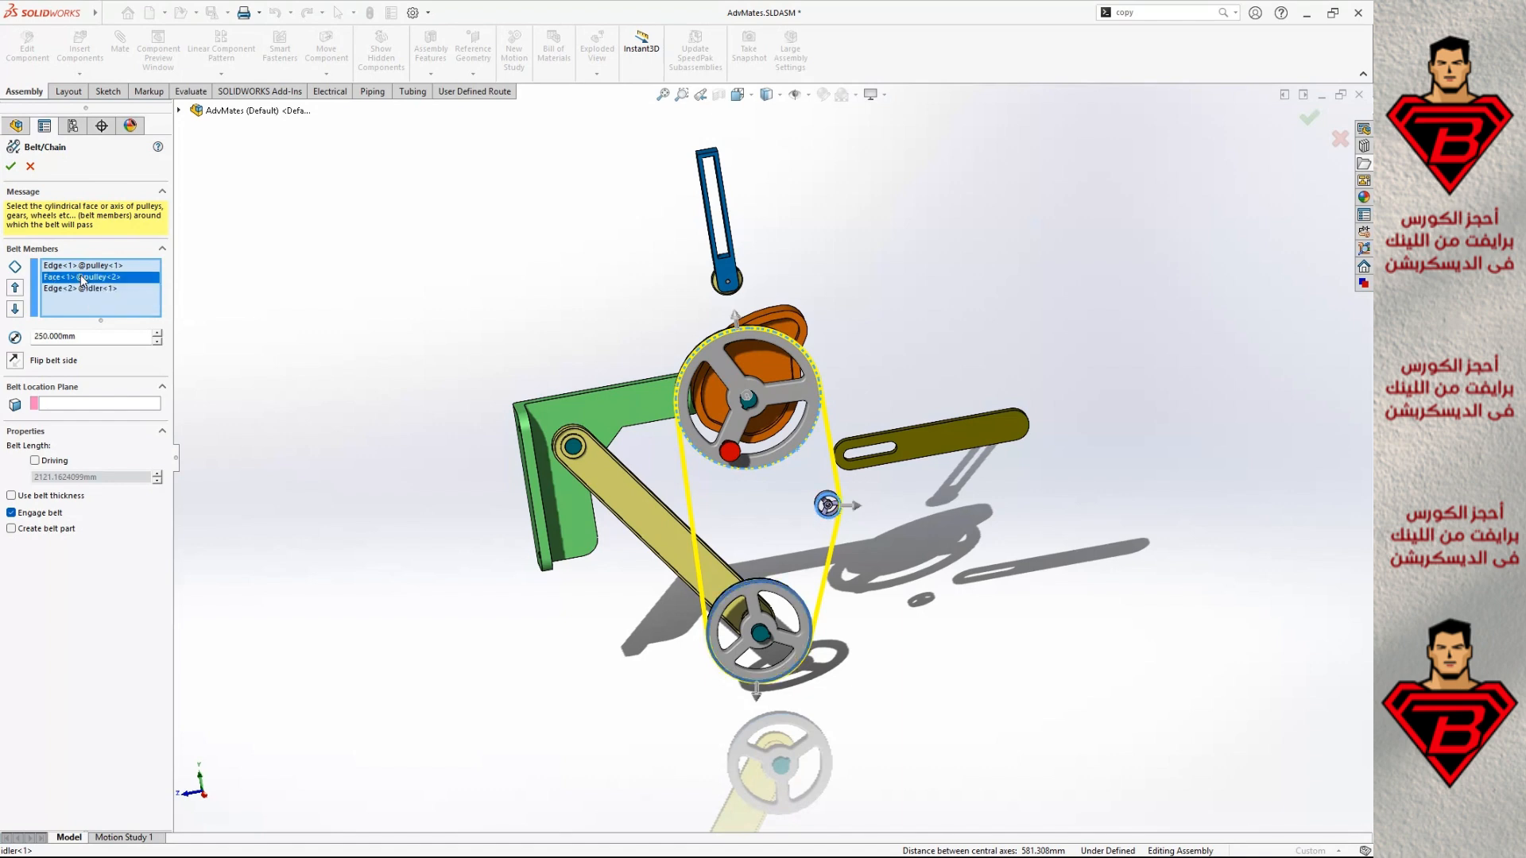
right_click(83, 278)
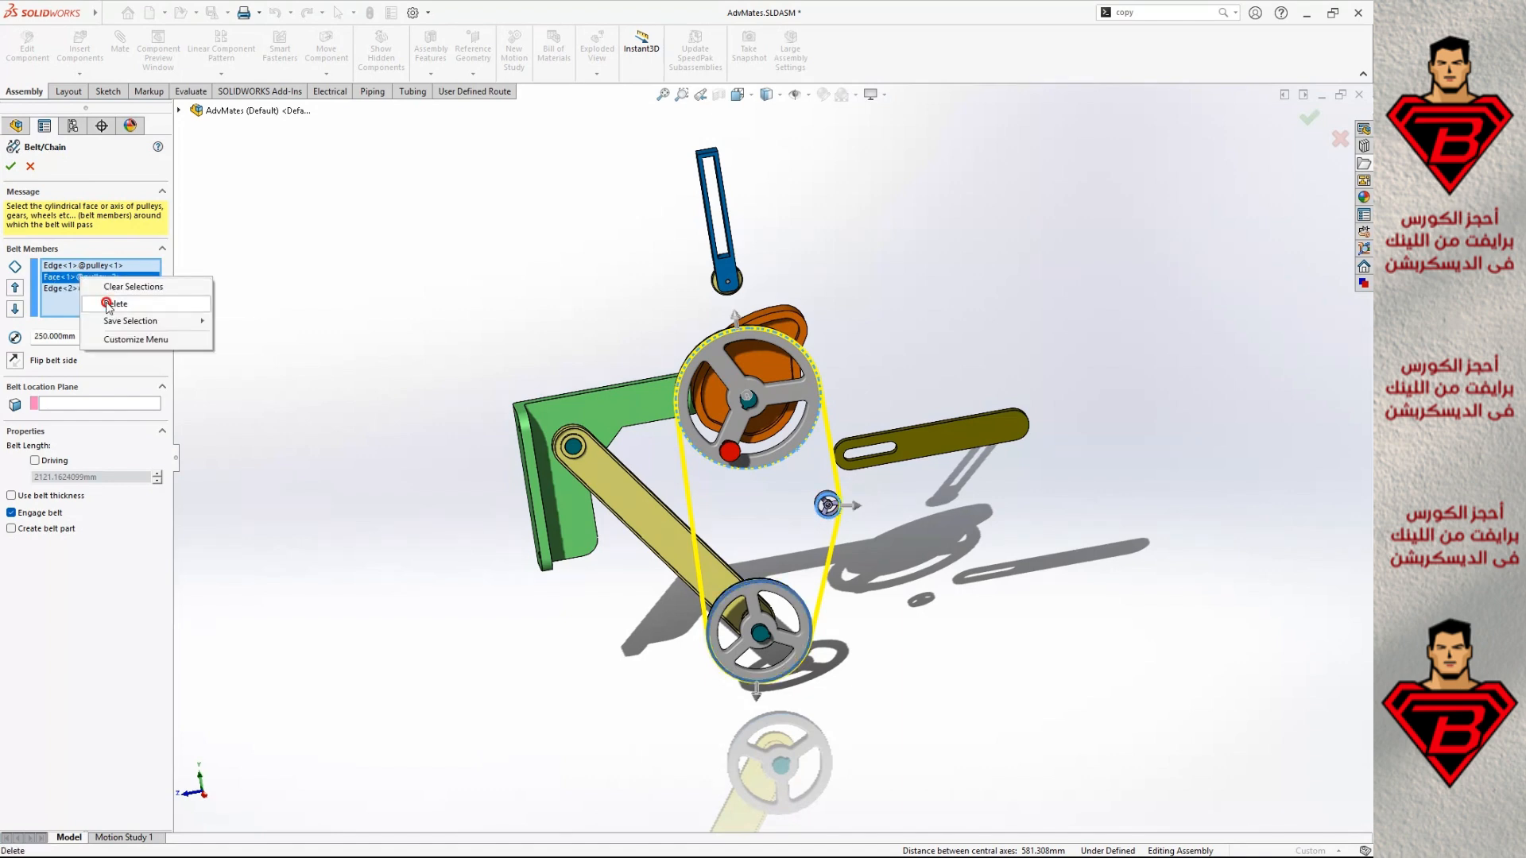
left_click(111, 295)
scroll(737, 653, "down", 5)
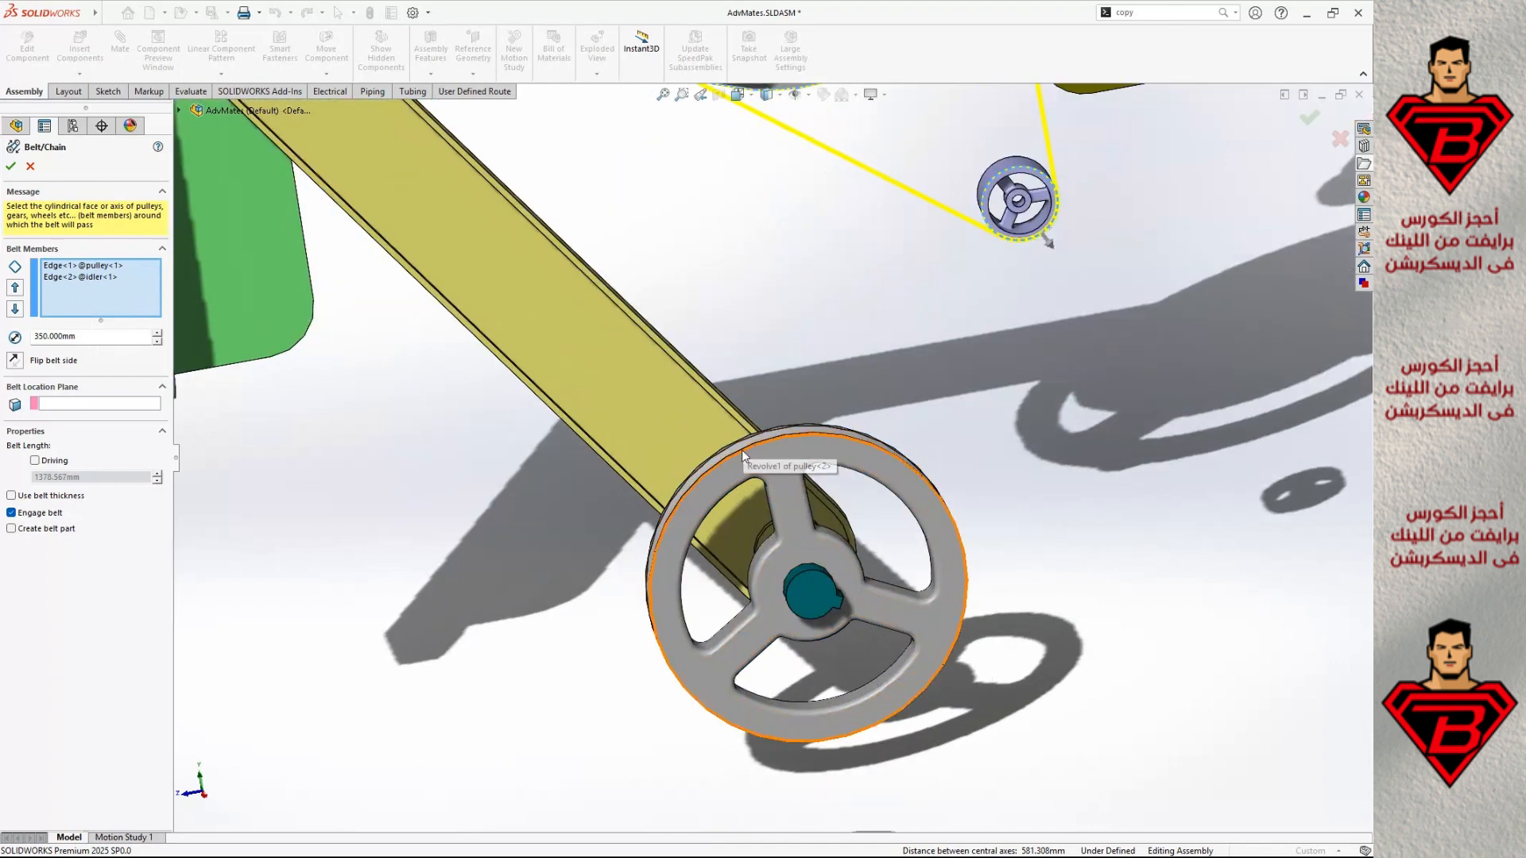
left_click(741, 450)
scroll(522, 440, "up", 5)
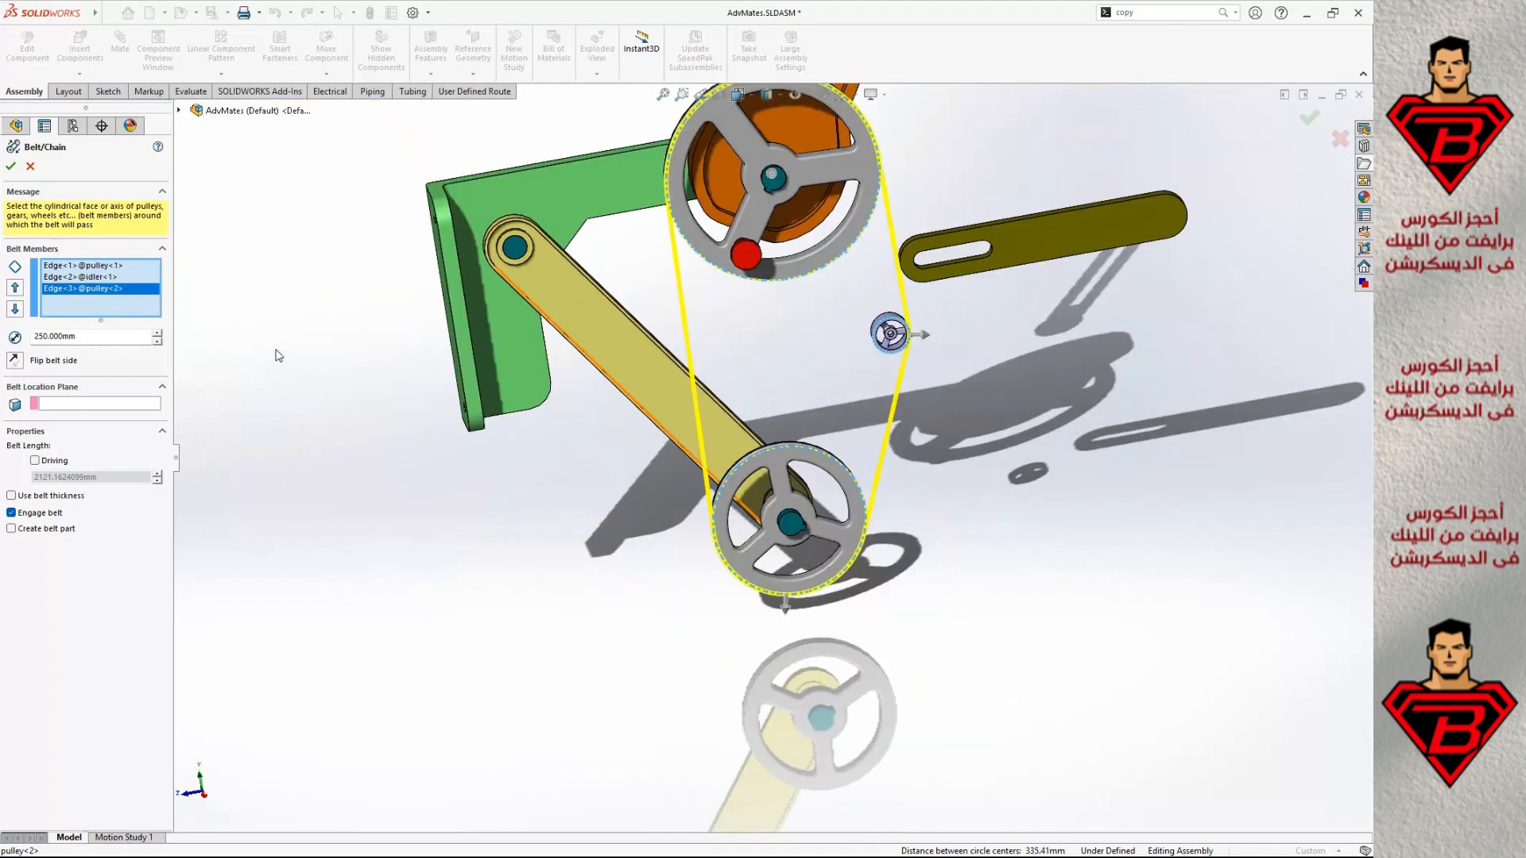
Check each belt member in order, and flip the belt side for the idler.
left_click(101, 278)
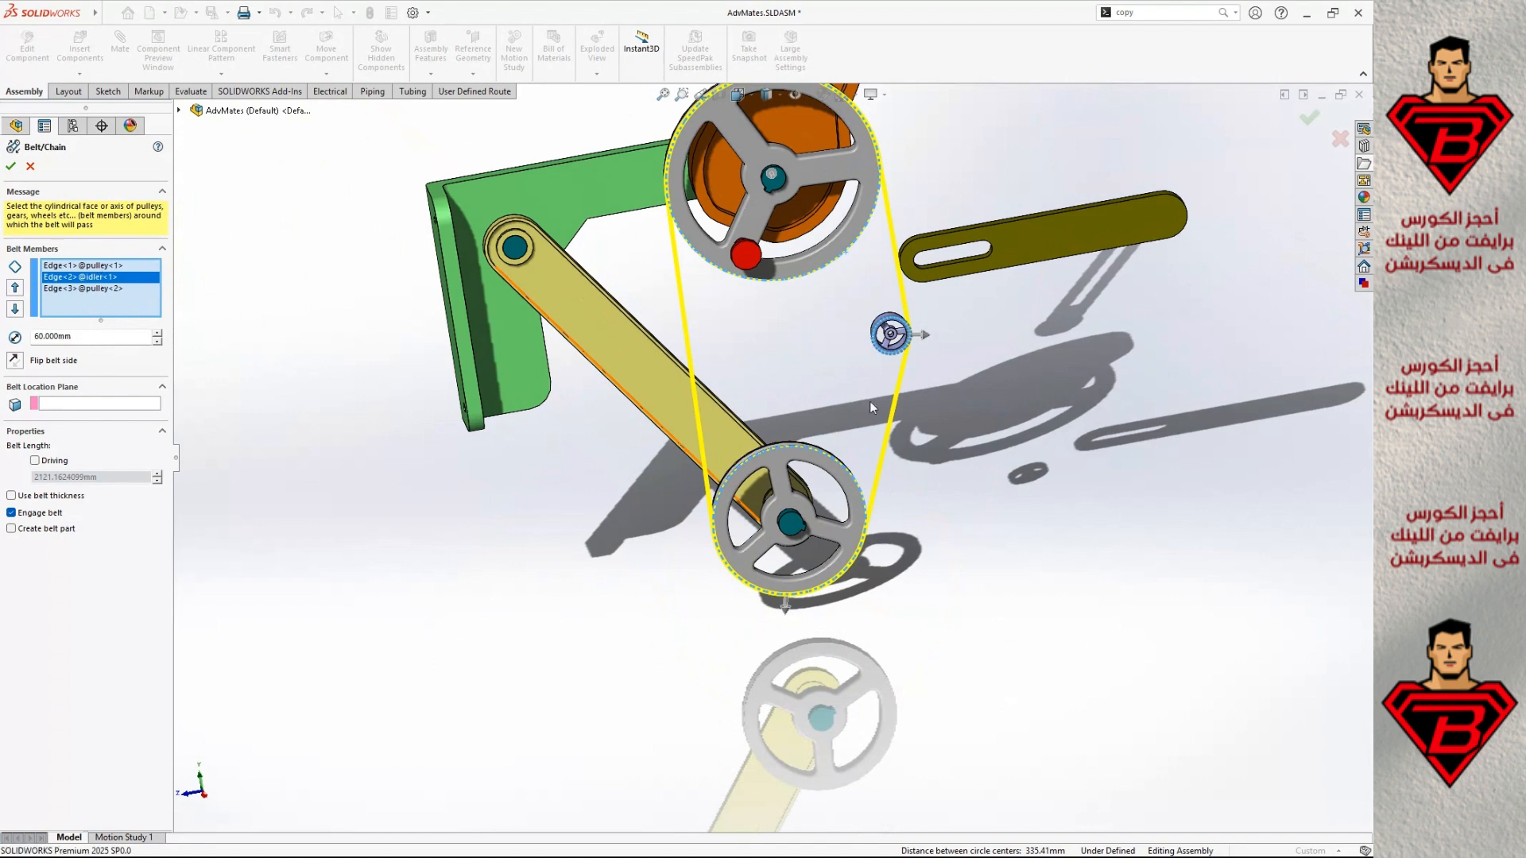
left_click(88, 266)
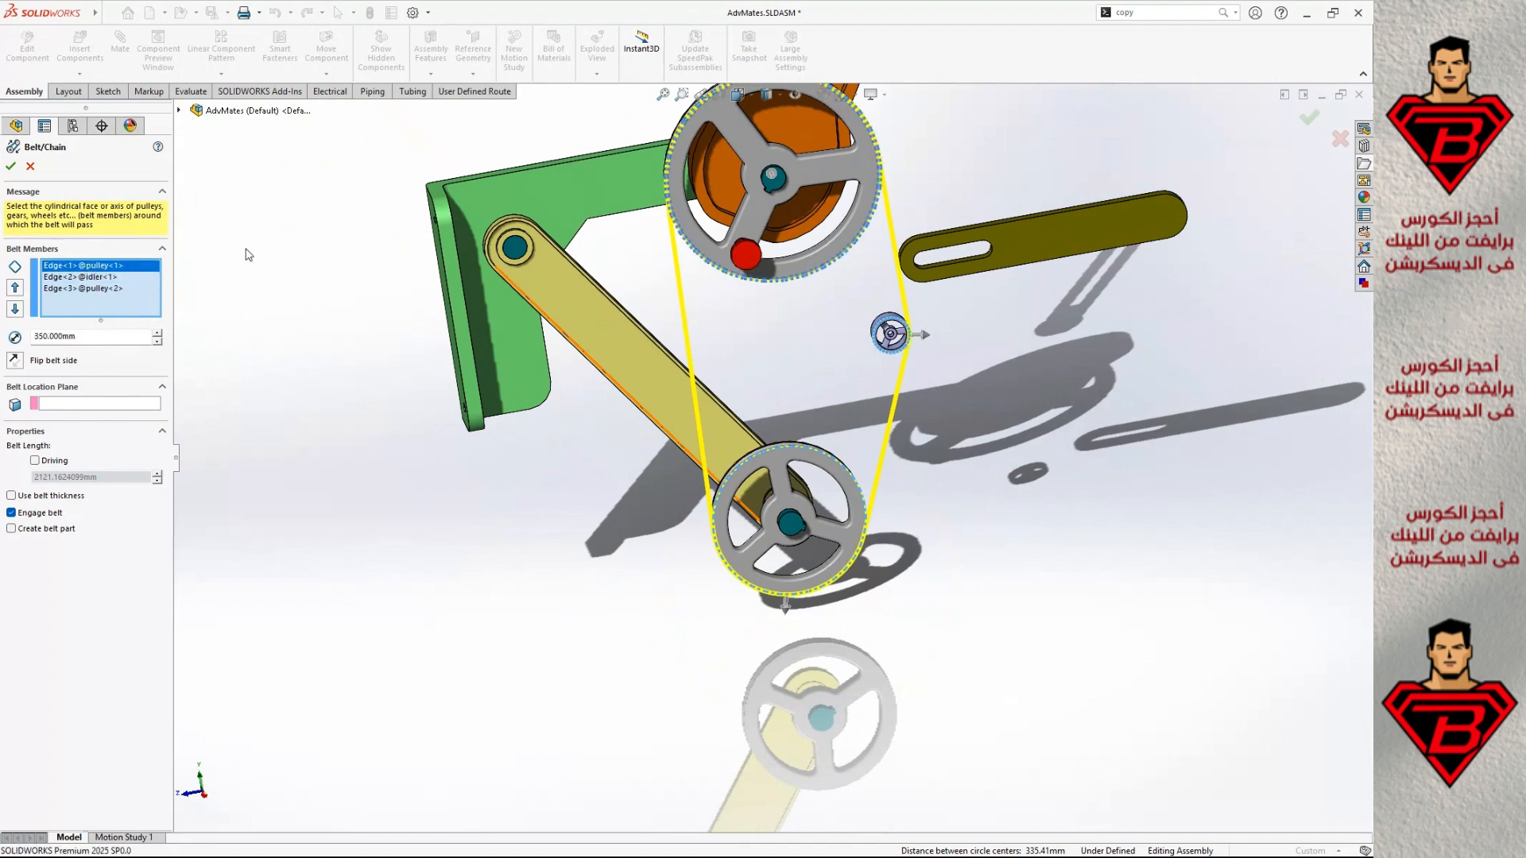
left_click(97, 279)
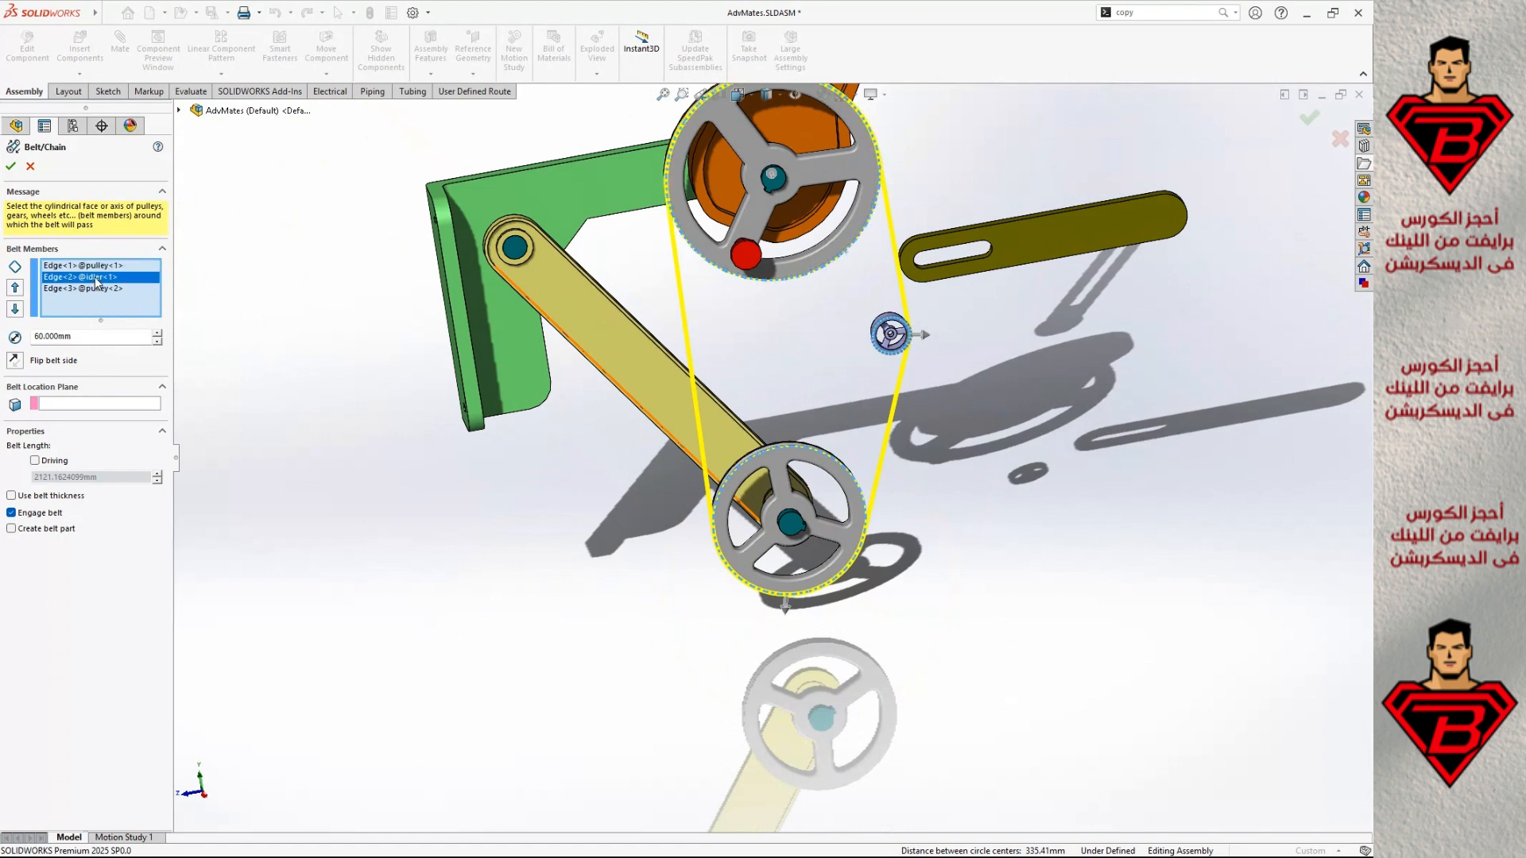
left_click(92, 288)
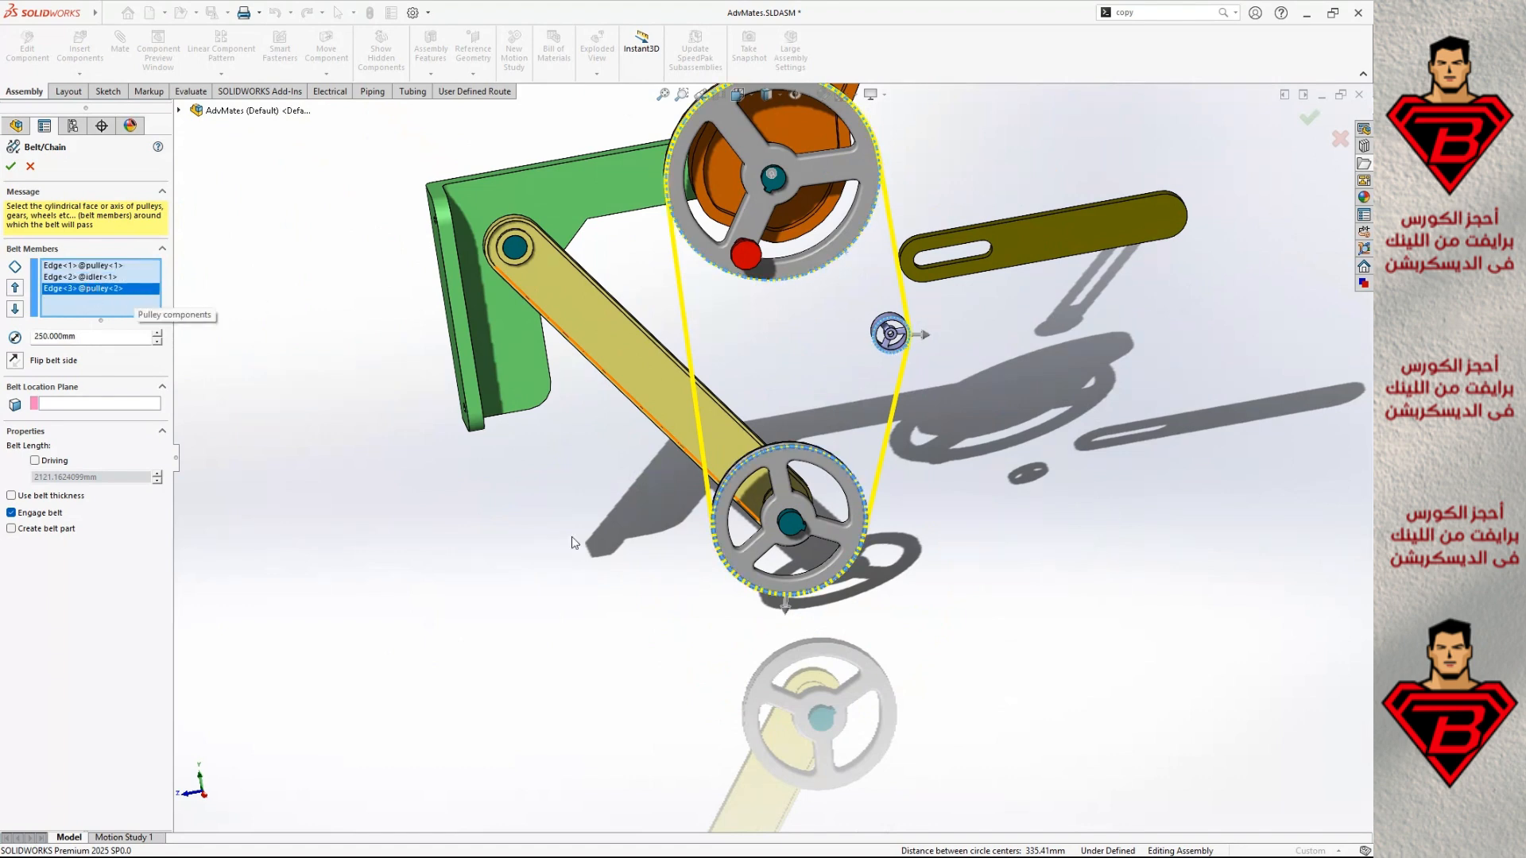
middle_click_drag(585, 601, 573, 564)
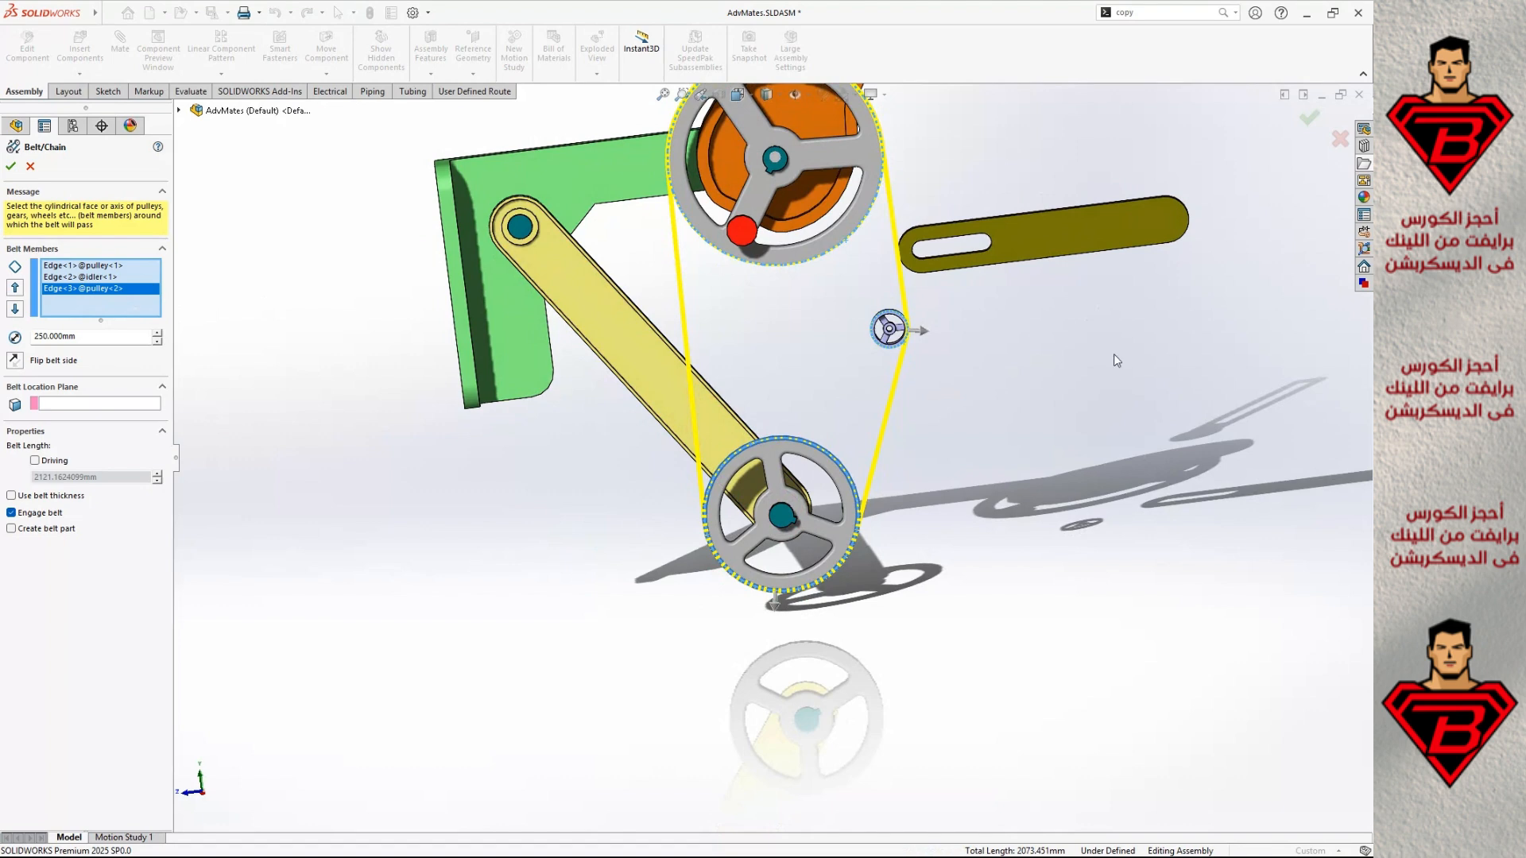
scroll(1092, 368, "up", 3)
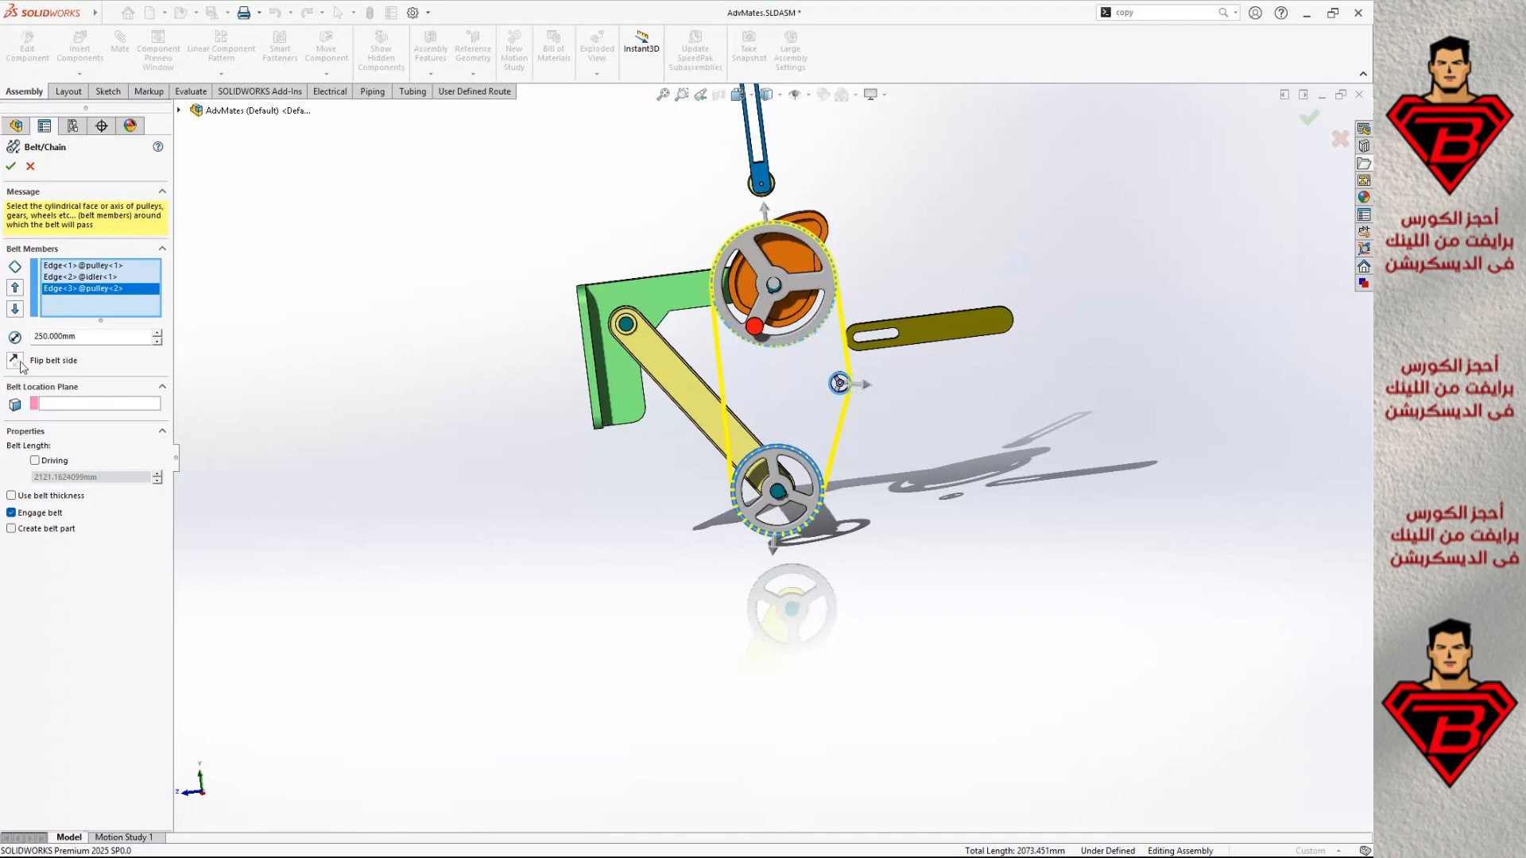
left_click(89, 280)
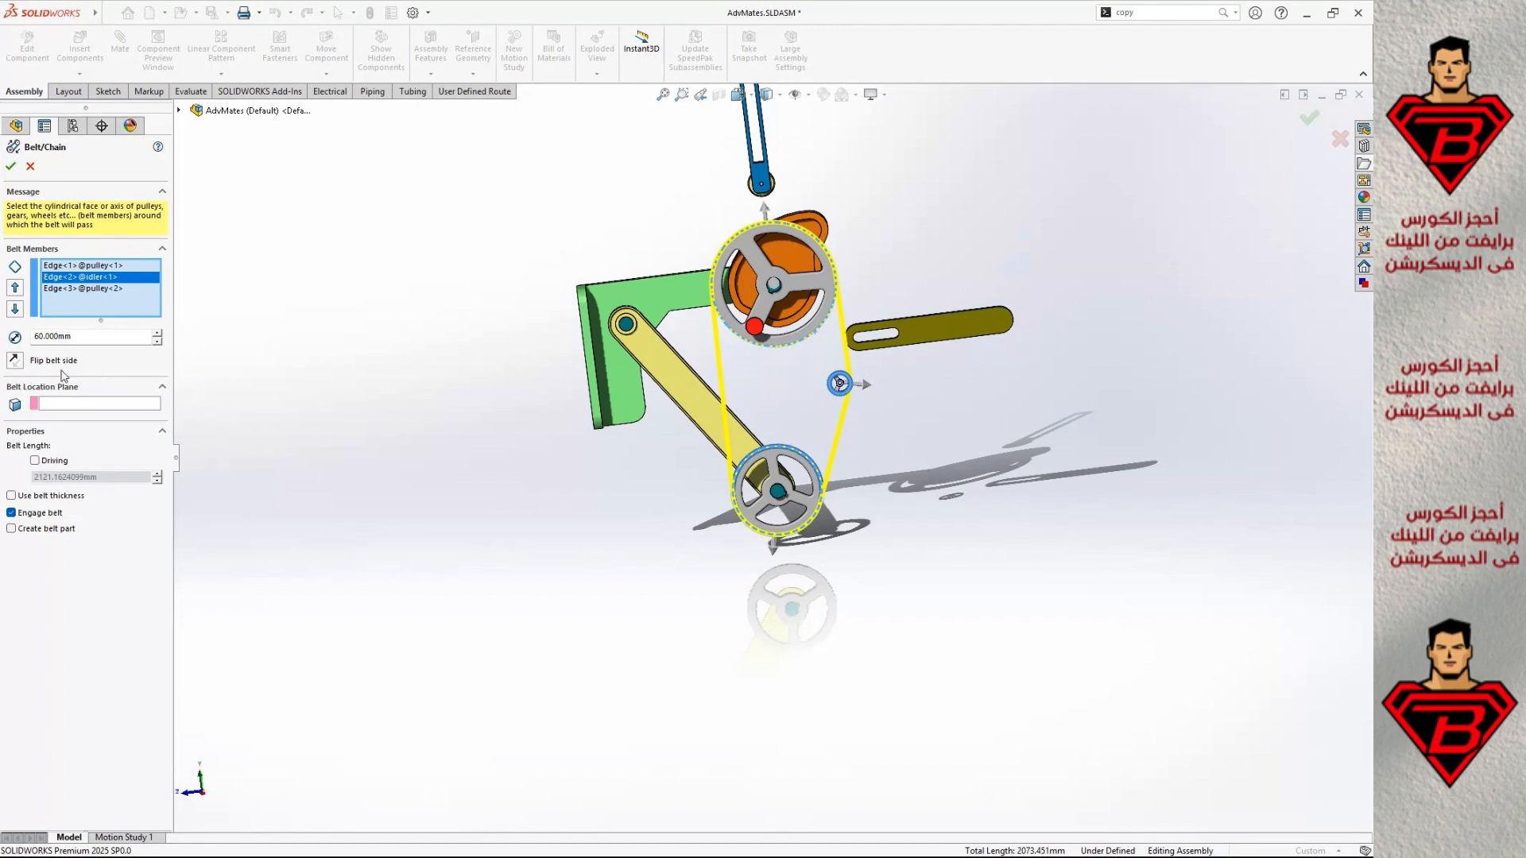
left_click(15, 360)
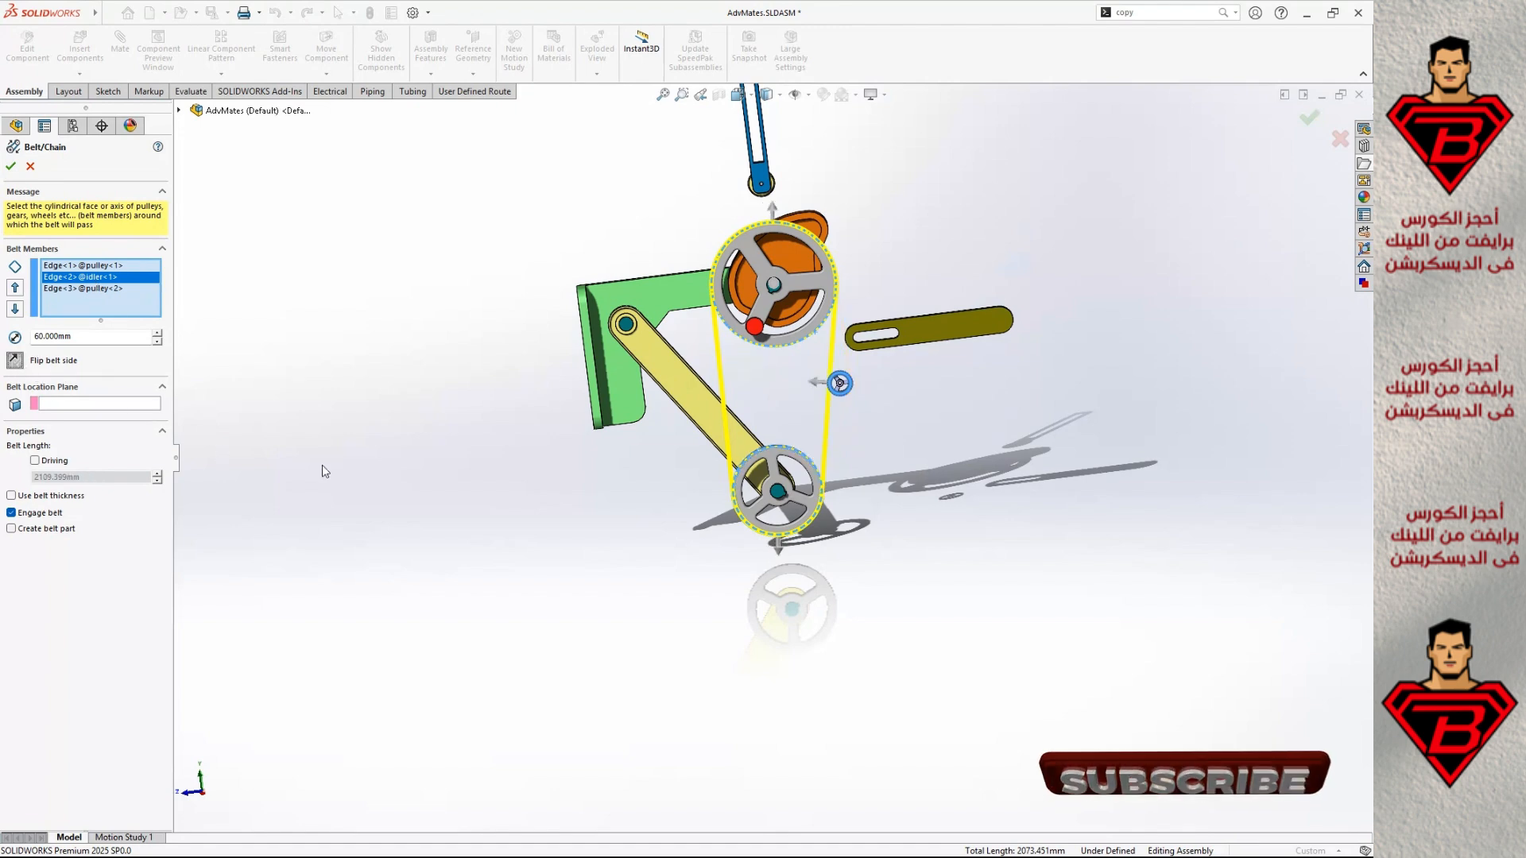
Make the belt length driving and set it to 2000 mm.
middle_click_drag(613, 607, 658, 630)
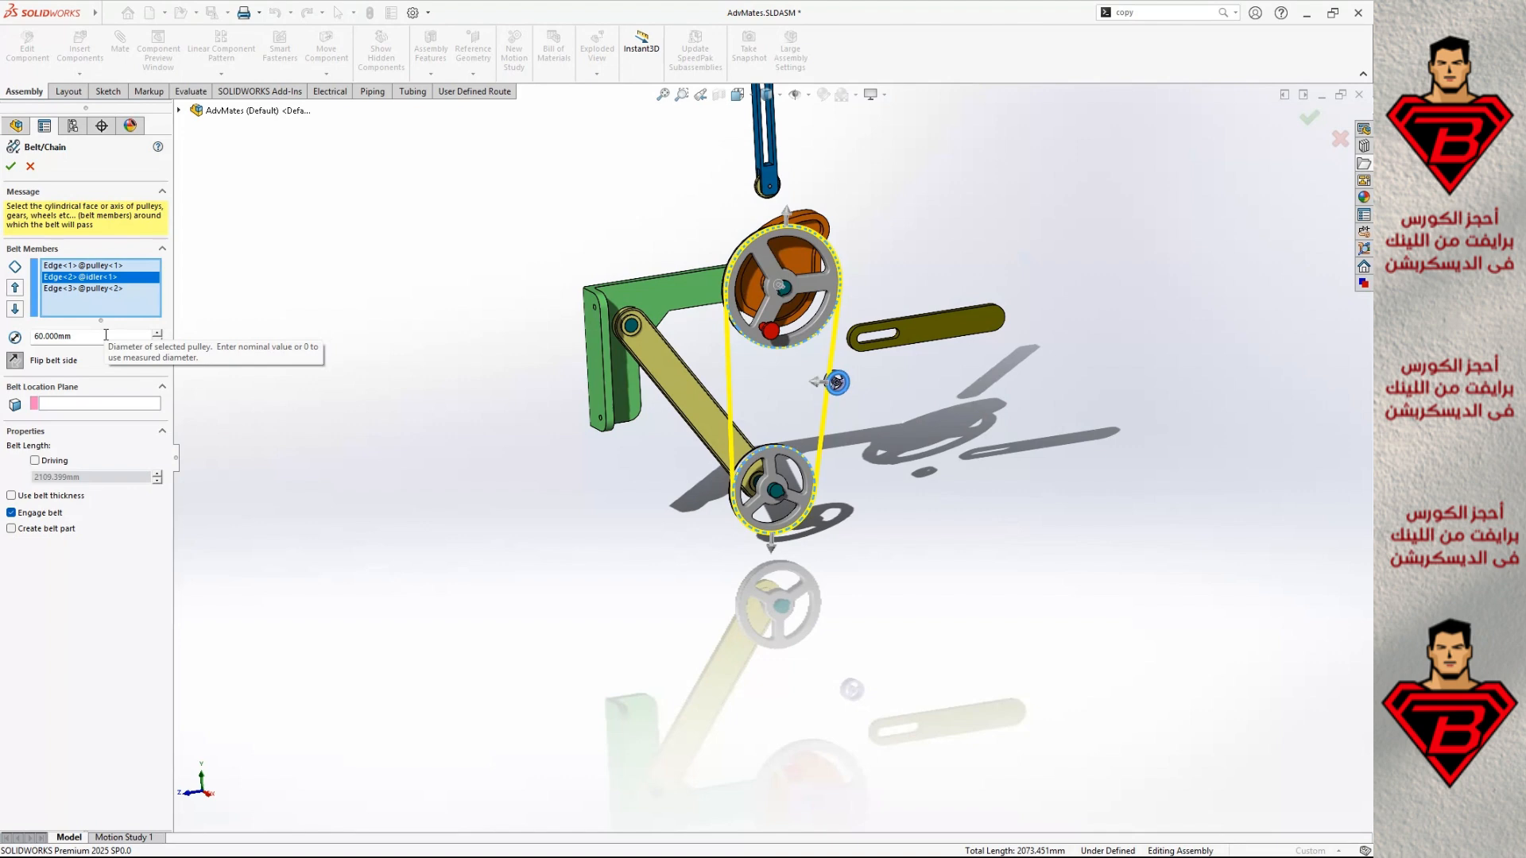
left_click(35, 461)
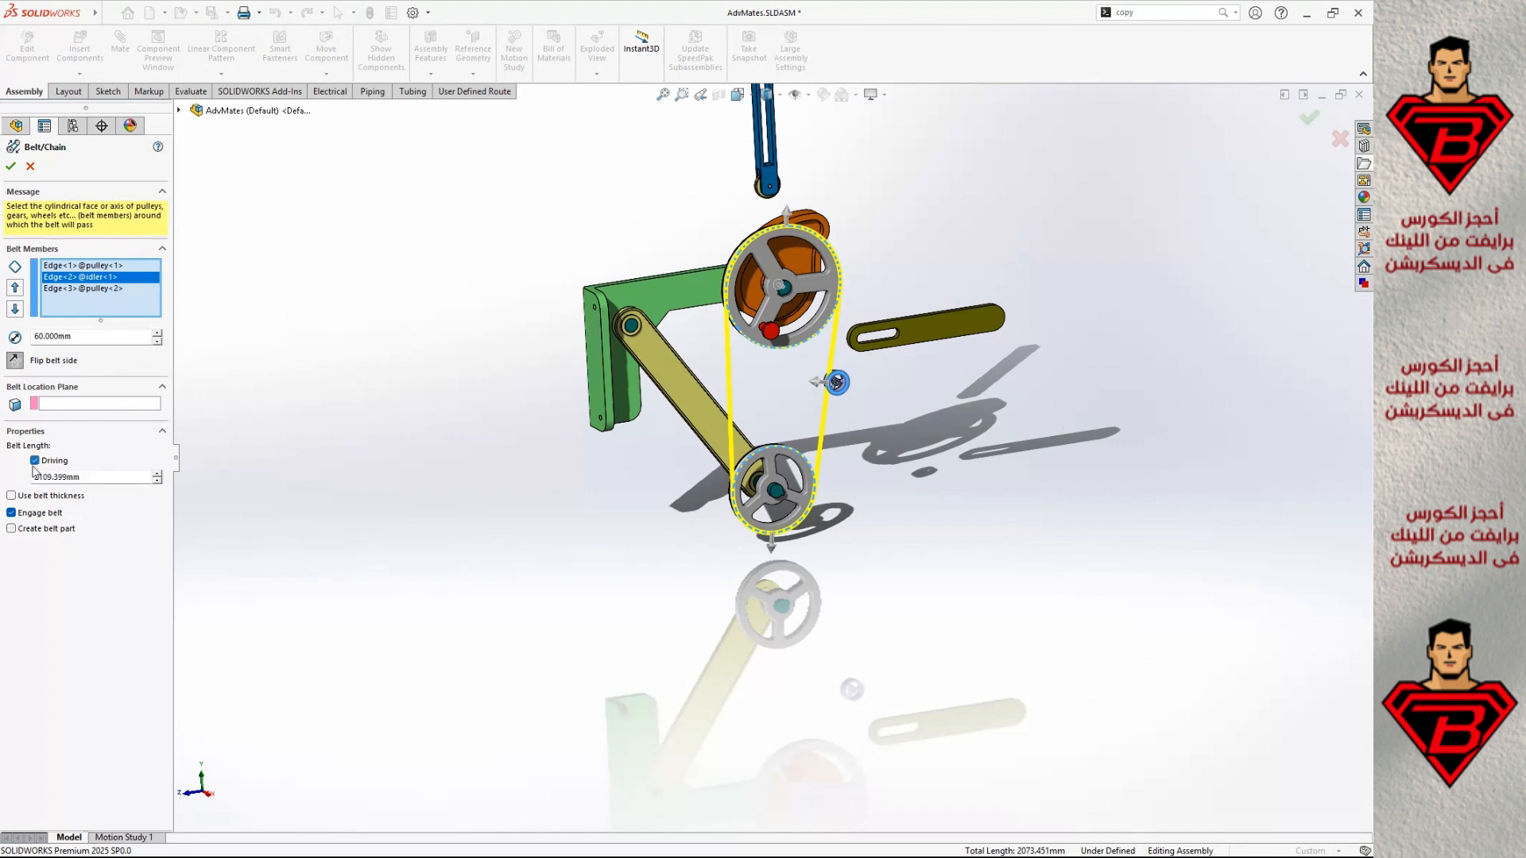
double_click(60, 477)
type("2000")
key("Return")
Use a belt thickness of 15 mm and accept the Belt/Chain feature.
left_click(11, 495)
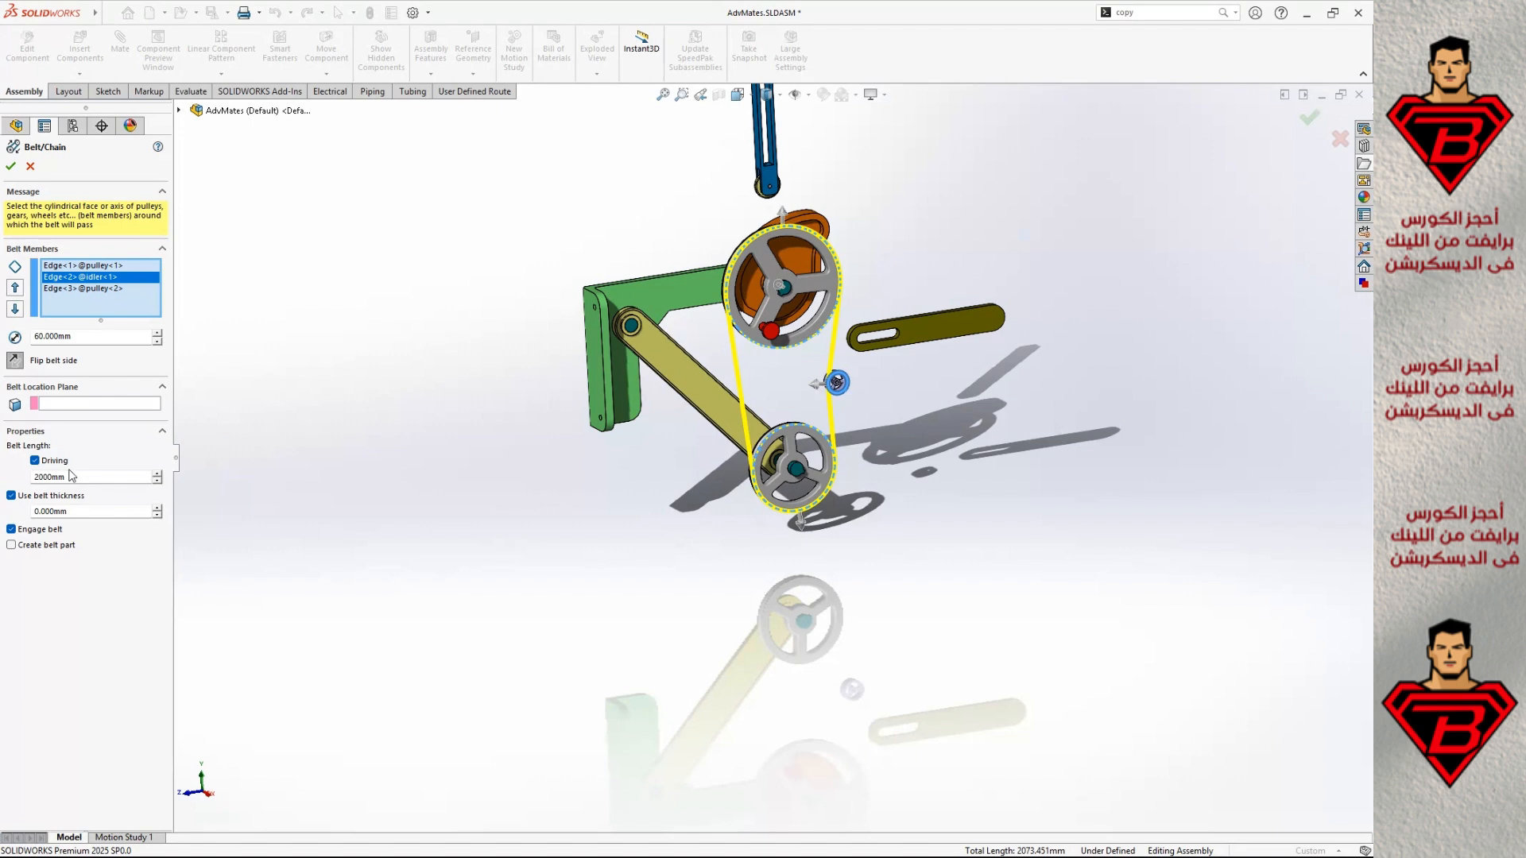
left_click(85, 509)
type("15")
key("Return")
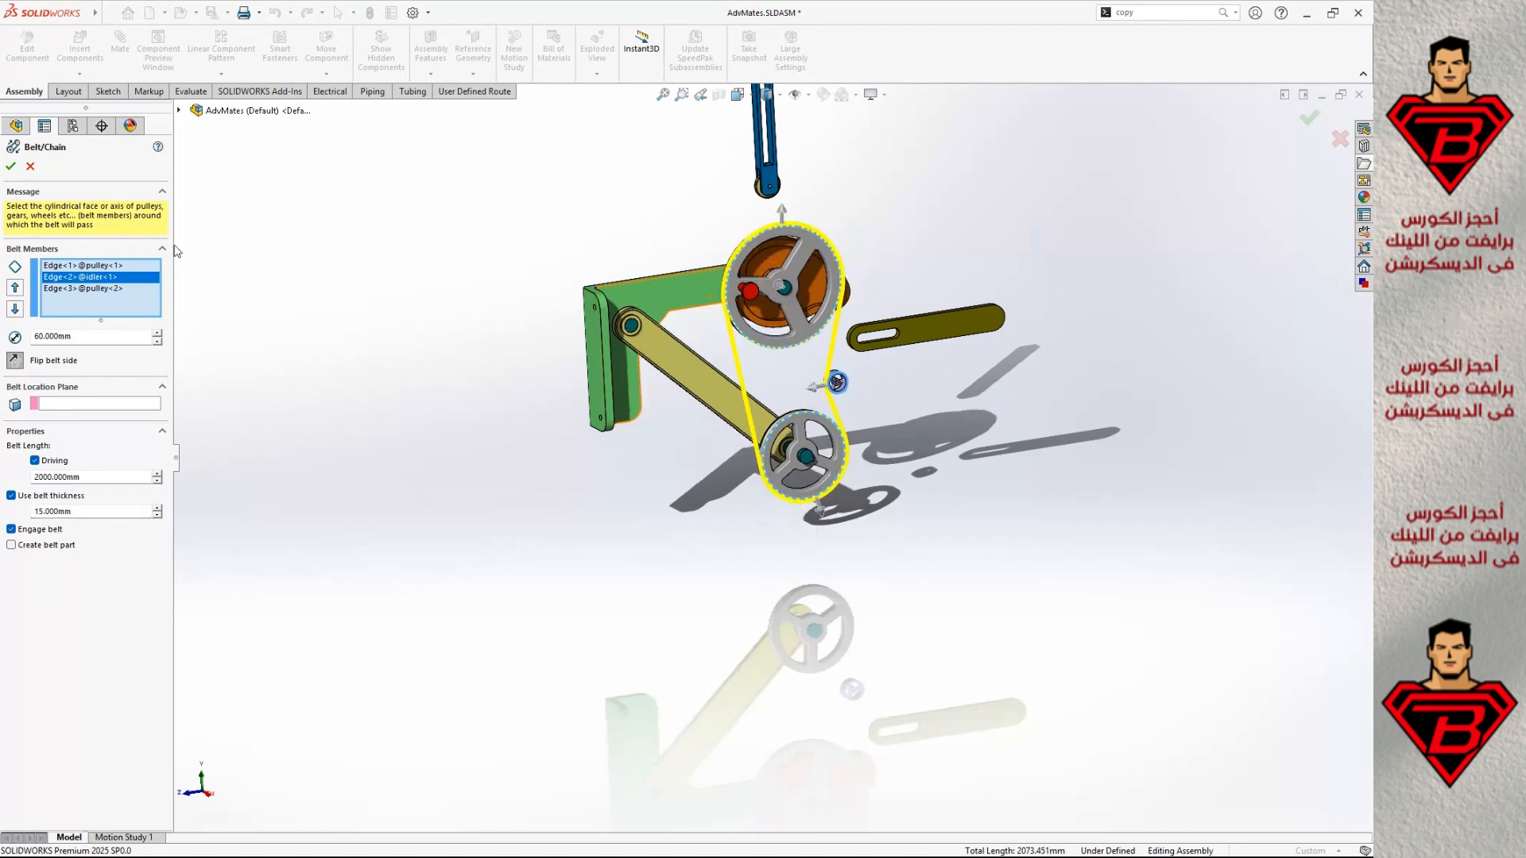
left_click(10, 166)
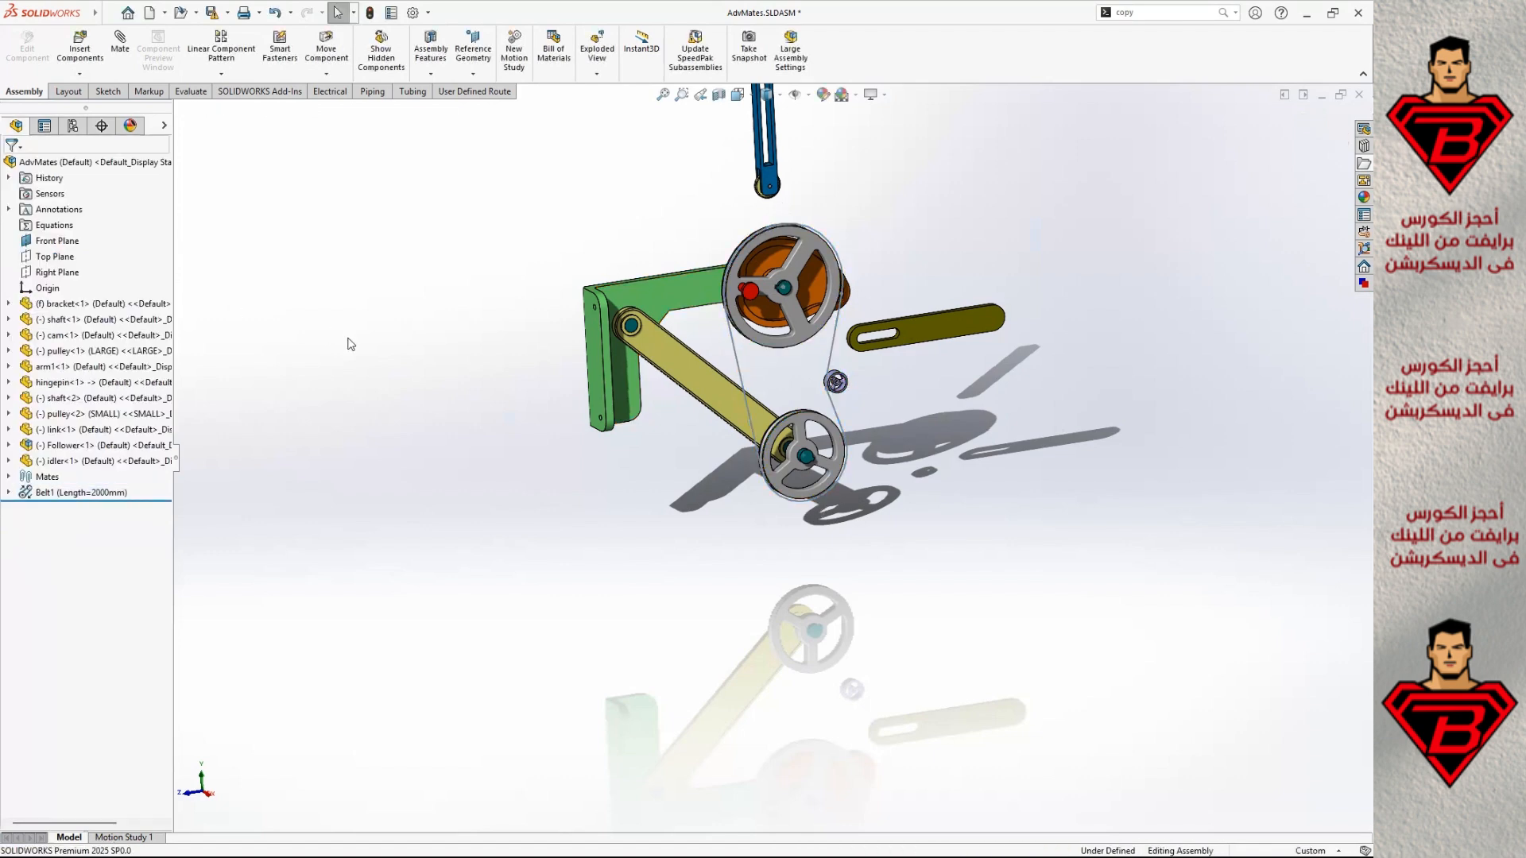
Rotate the large pulley by its red handle to test the belt, and highlight the belt feature with its references.
left_click(749, 292)
left_click_drag(749, 292, 820, 263)
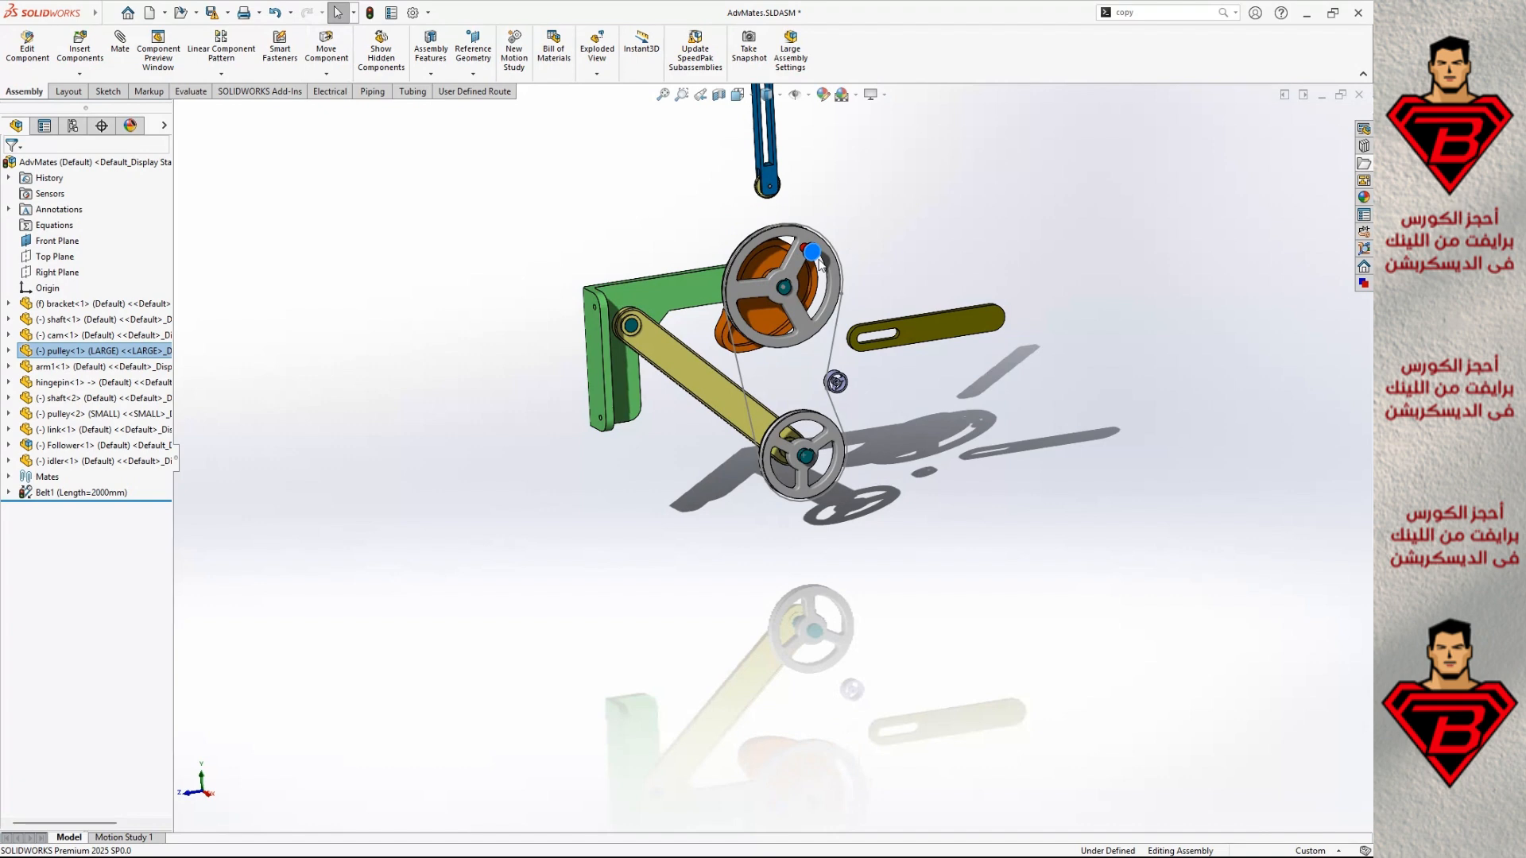
left_click(95, 492)
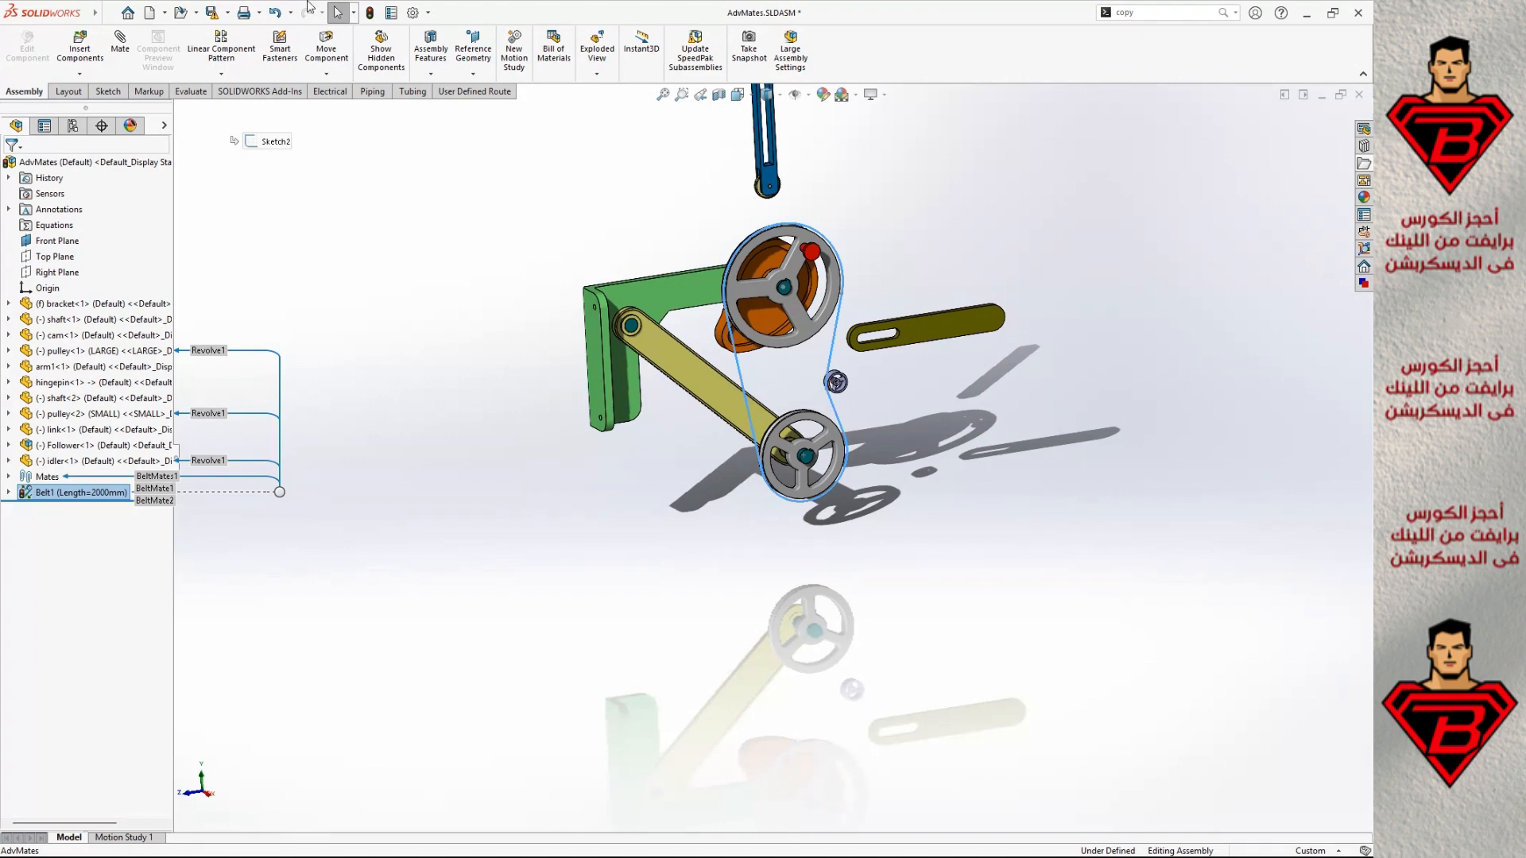
left_click(430, 52)
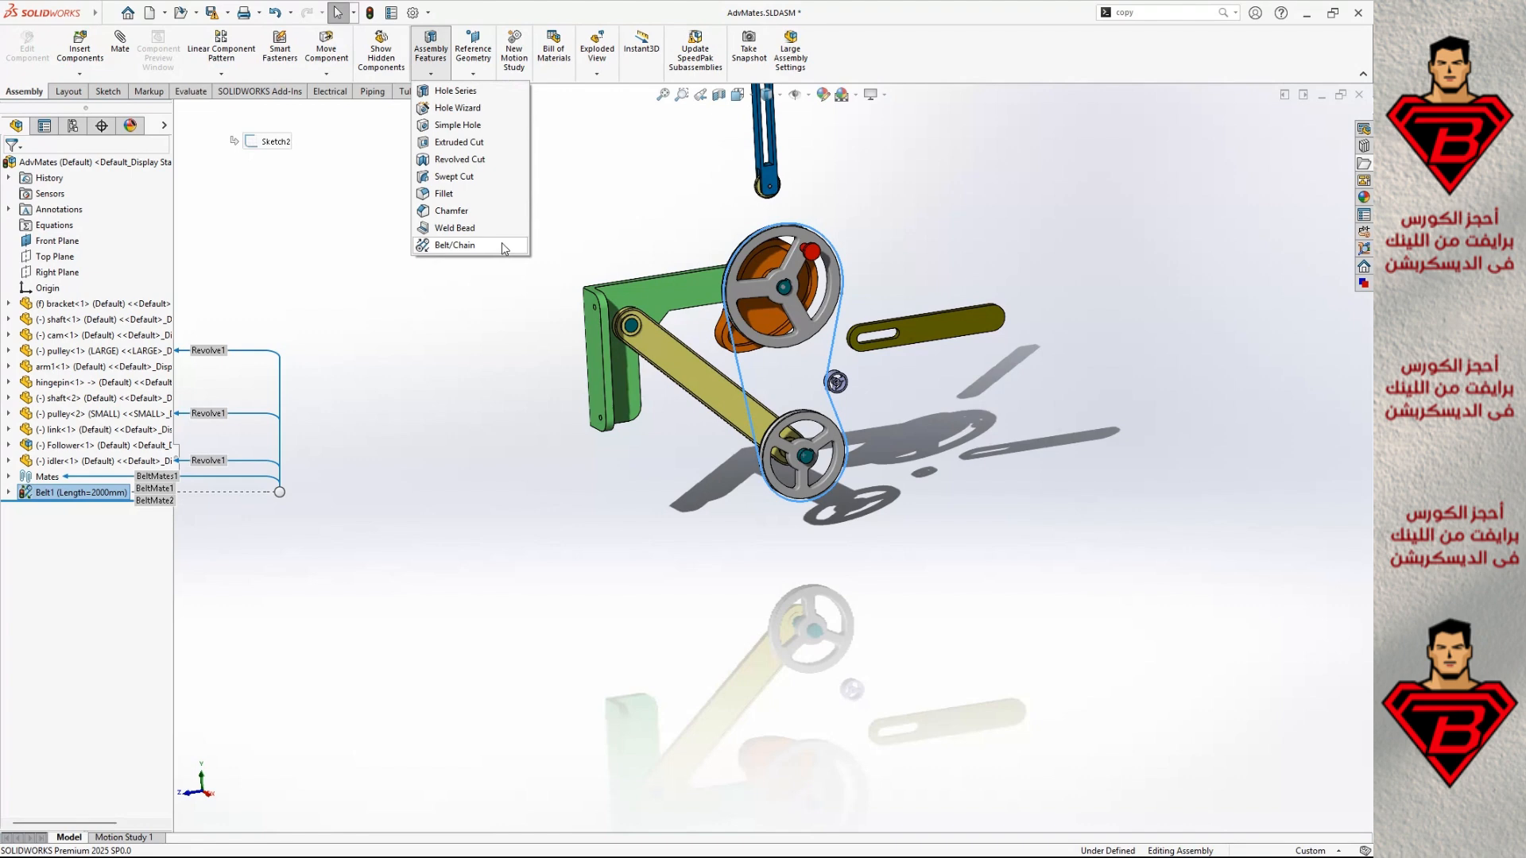
left_click(373, 249)
Add a Slot mate with the Free constraint between the link's slot face and the large pulley's handle pin.
left_click(124, 51)
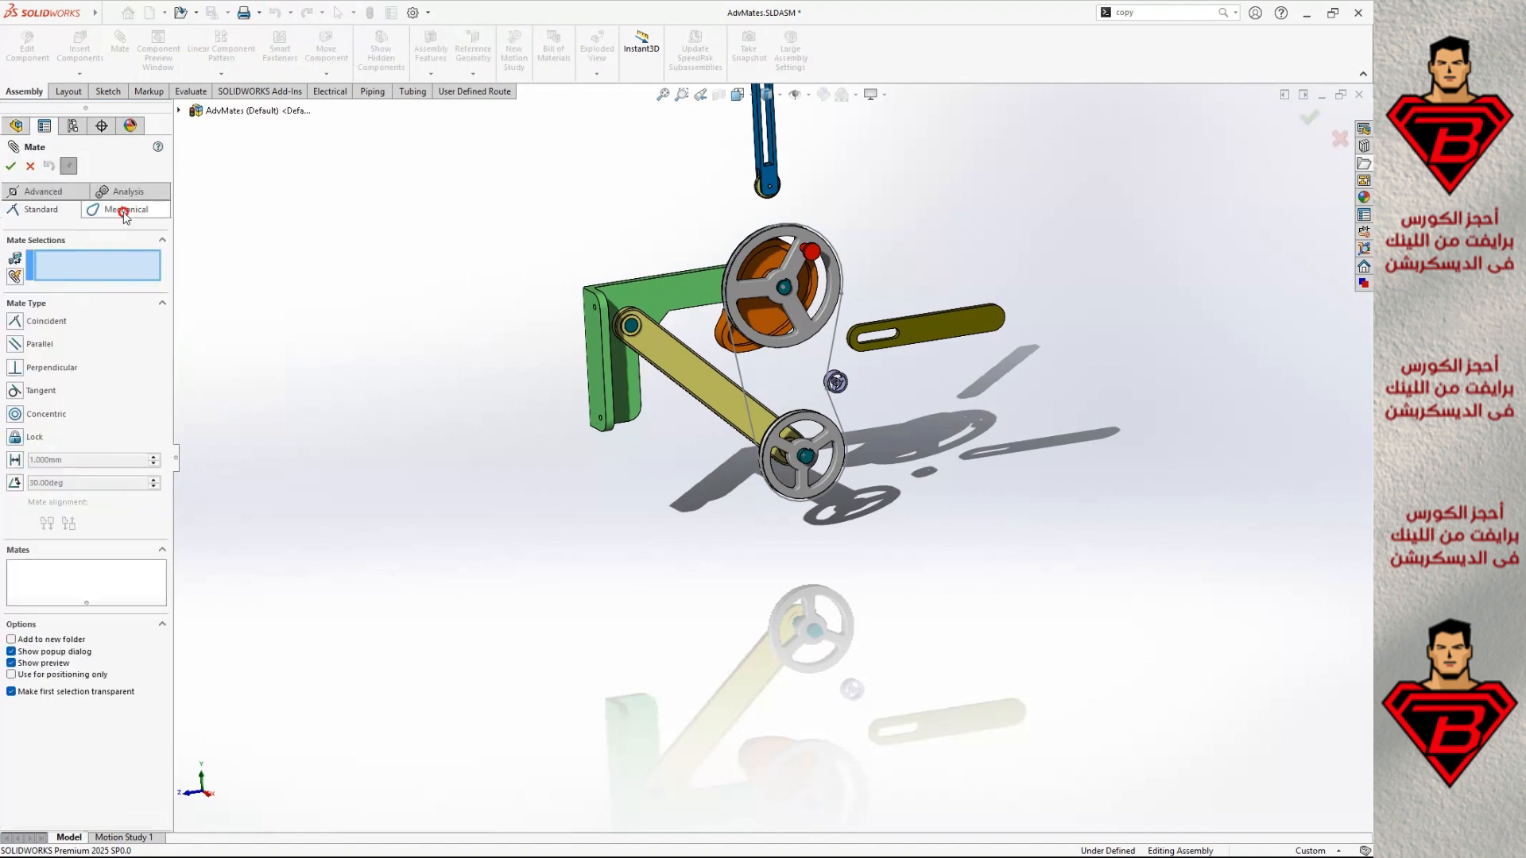
left_click(126, 210)
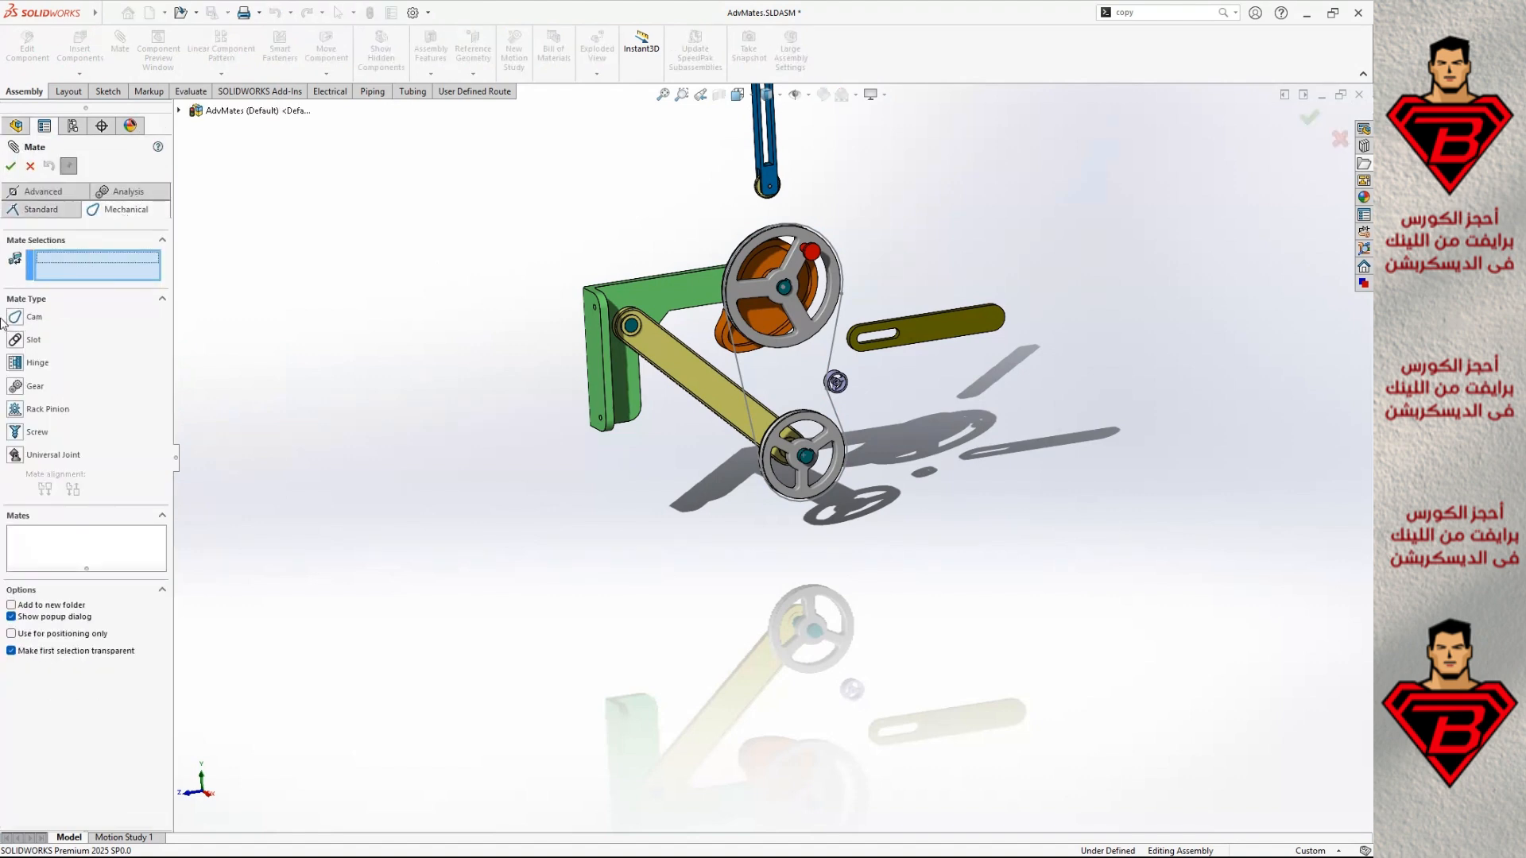
left_click(16, 339)
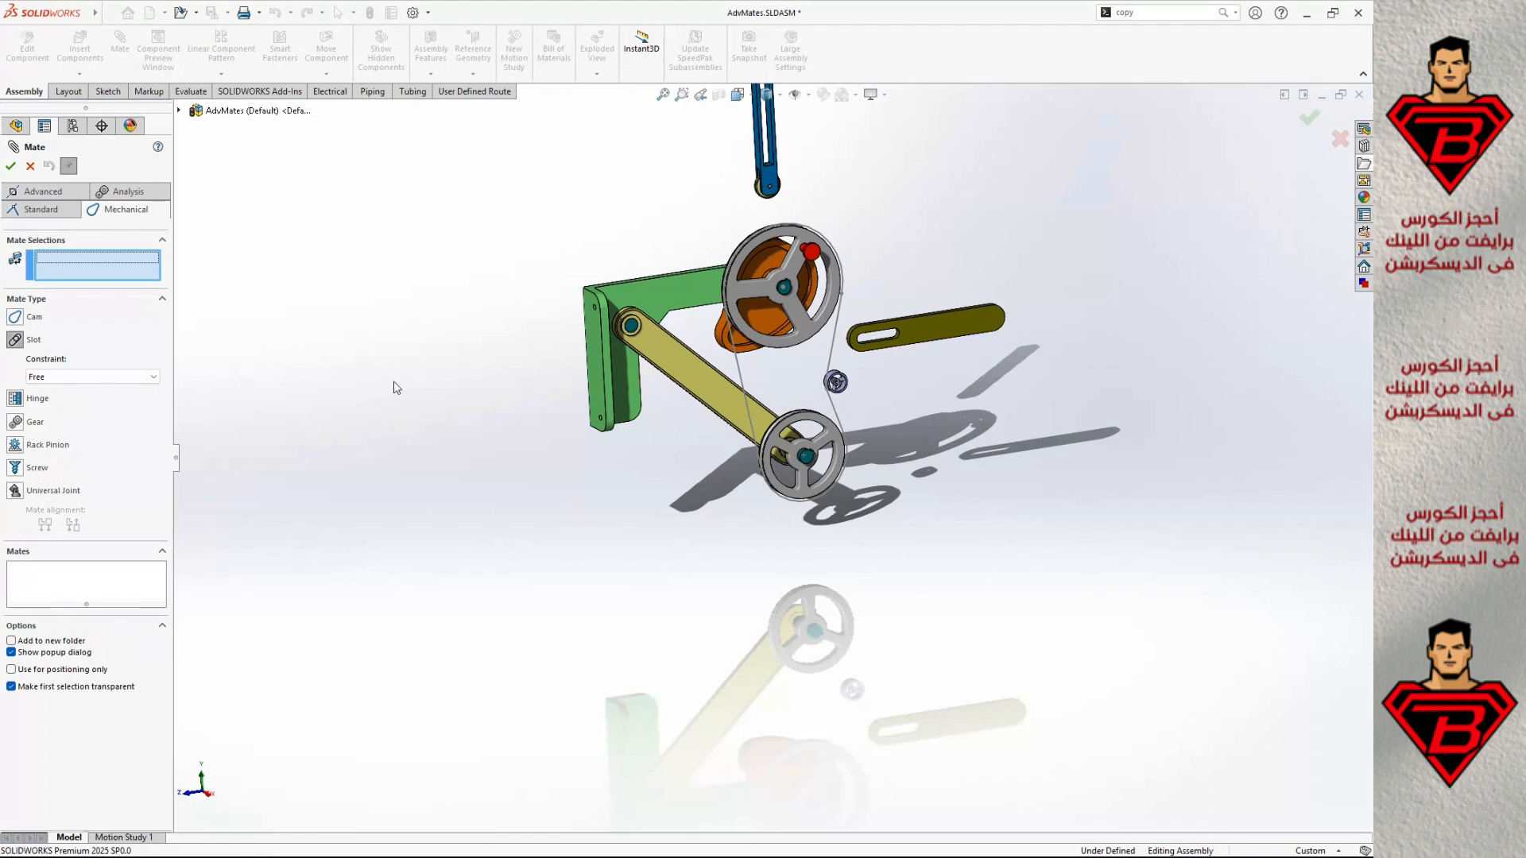
scroll(884, 344, "up", 3)
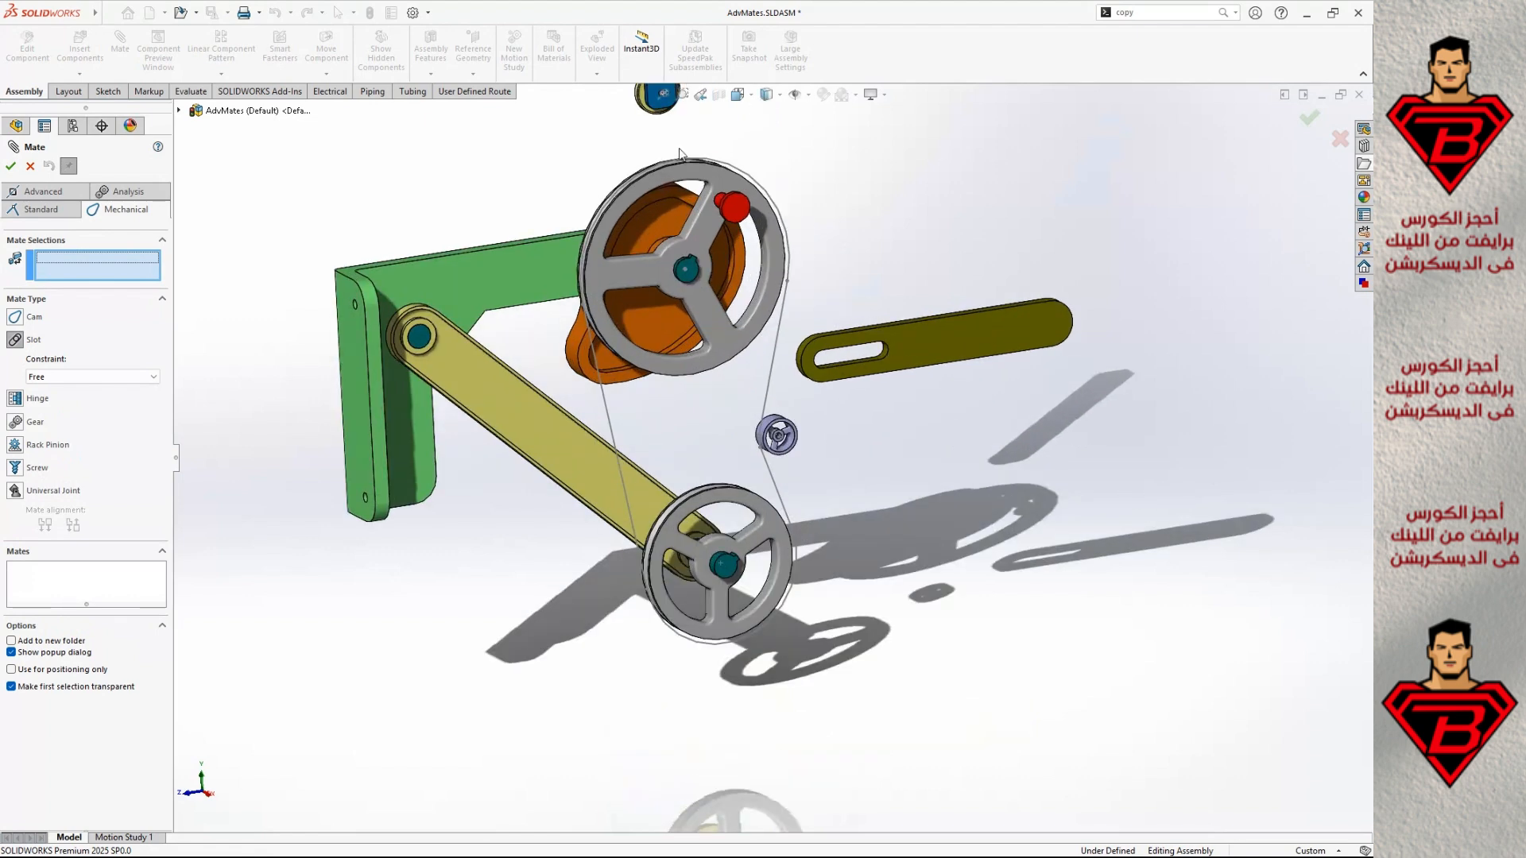
left_click(885, 349)
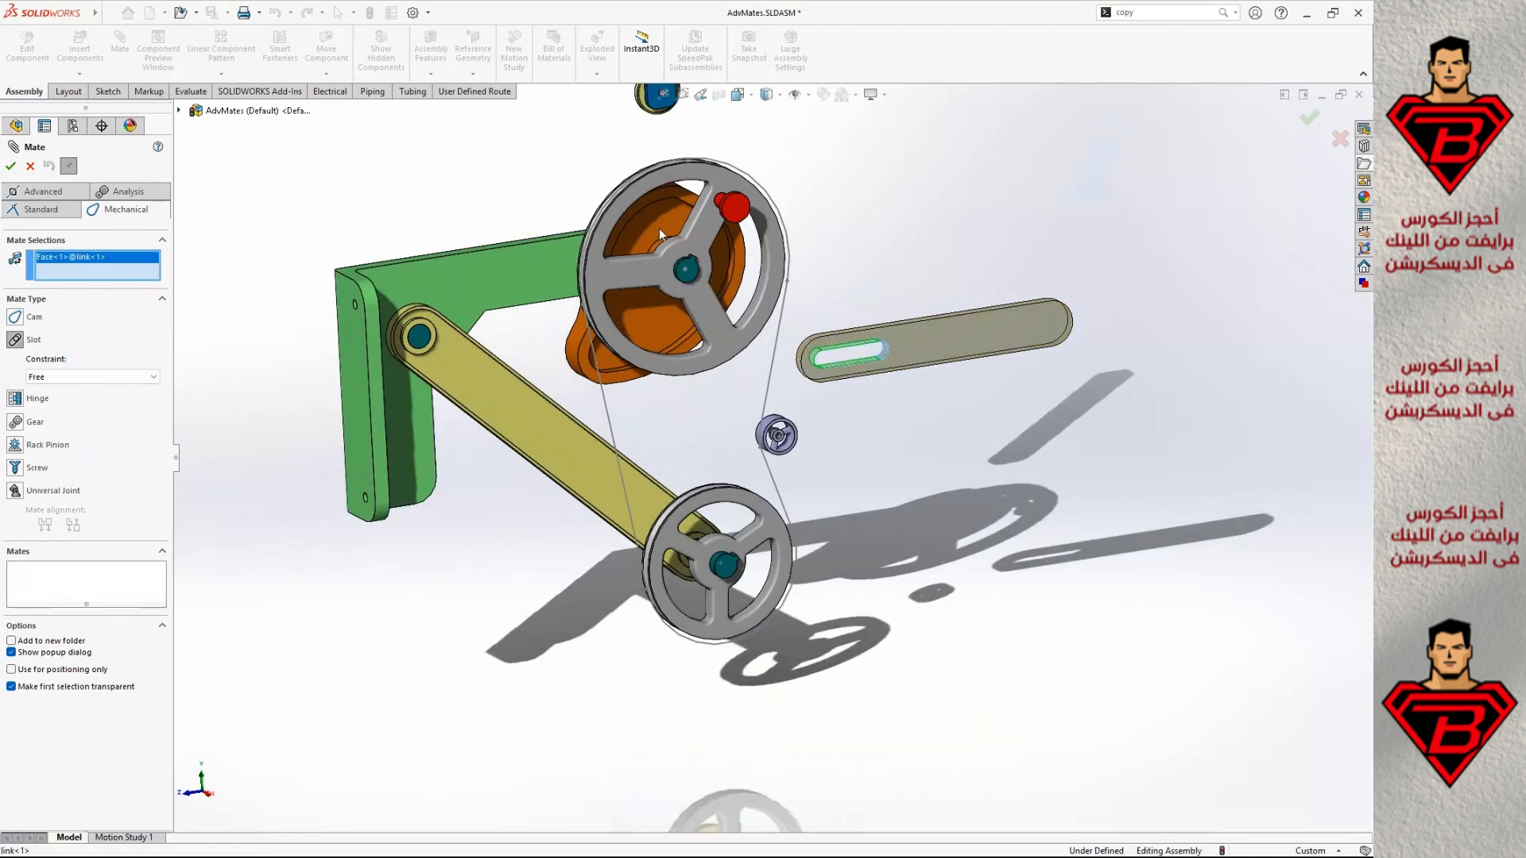
middle_click_drag(816, 305, 872, 345)
left_click(784, 237)
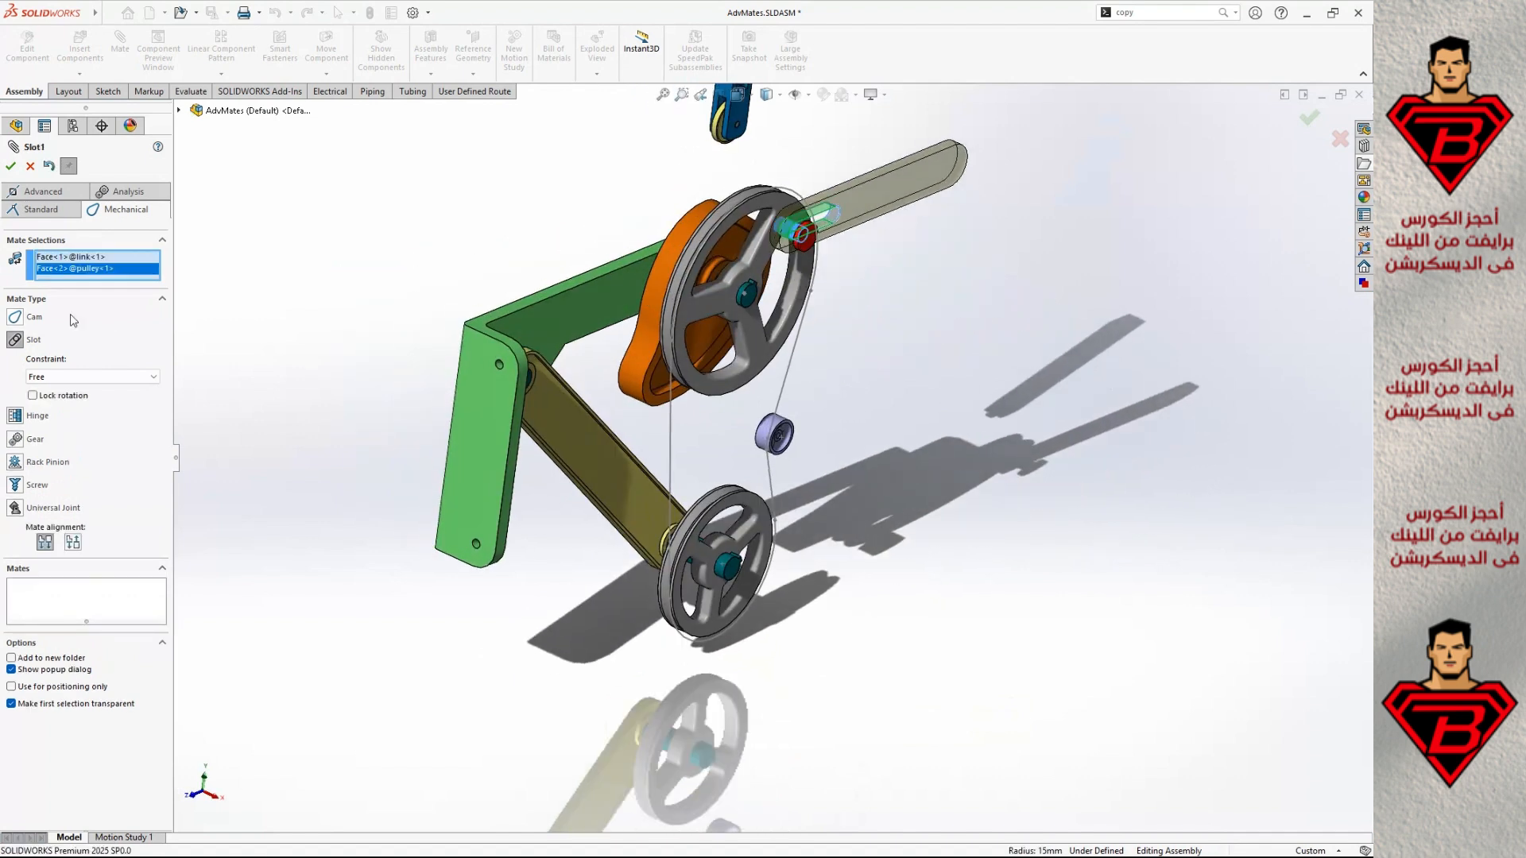
left_click(126, 378)
left_click(112, 377)
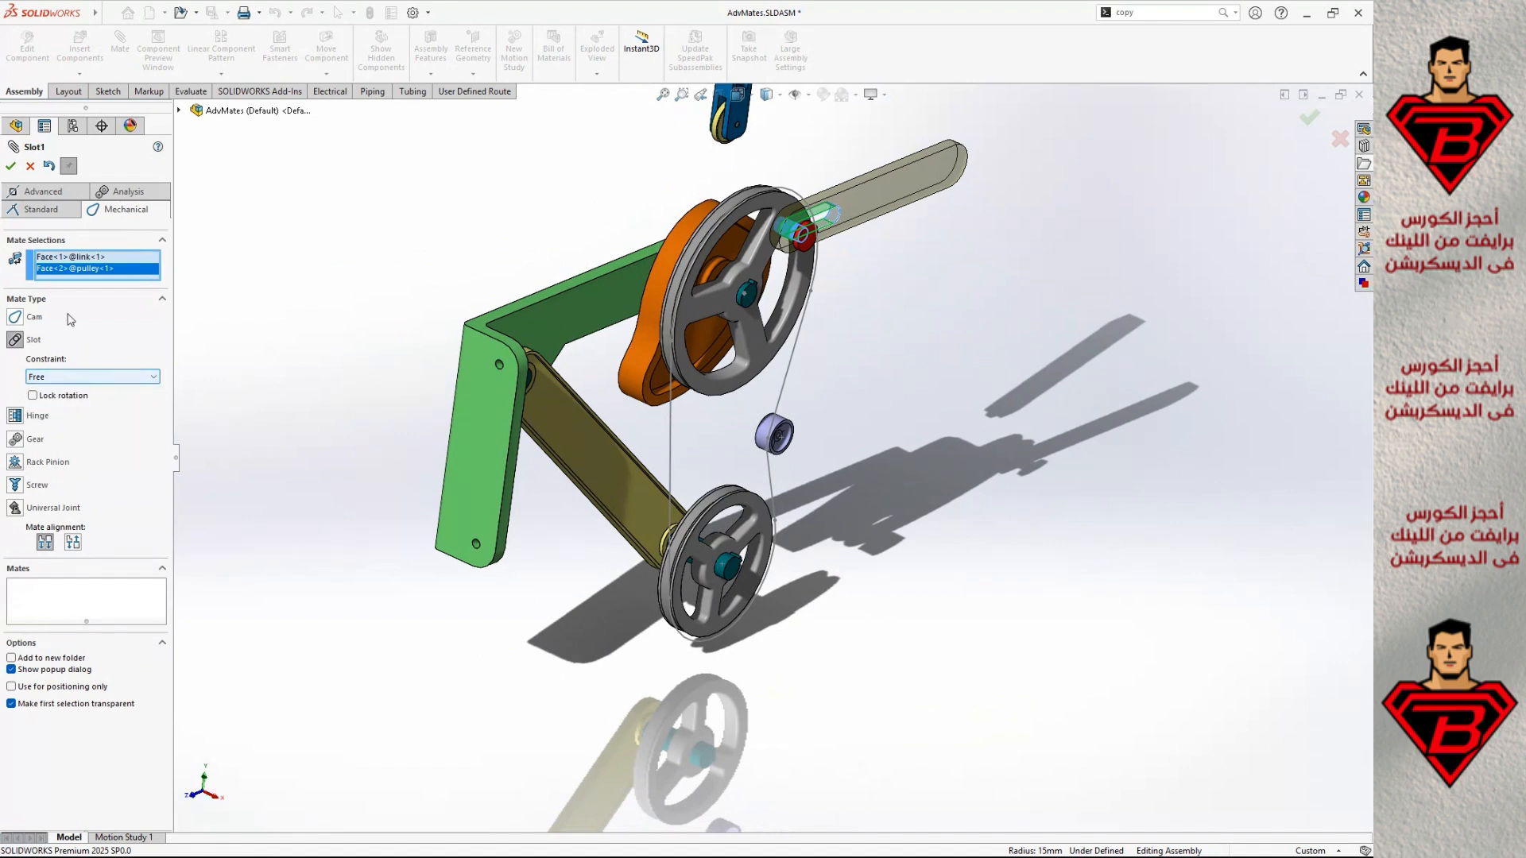
left_click(10, 165)
Move the link along its slot and rotate the large pulley to test the slot mate.
left_click_drag(917, 194, 884, 197)
mouse_move(779, 247)
left_mouse_down()
mouse_move(918, 294)
mouse_move(871, 290)
mouse_move(954, 227)
mouse_move(819, 318)
mouse_move(767, 326)
mouse_move(922, 263)
mouse_move(916, 306)
left_mouse_up()
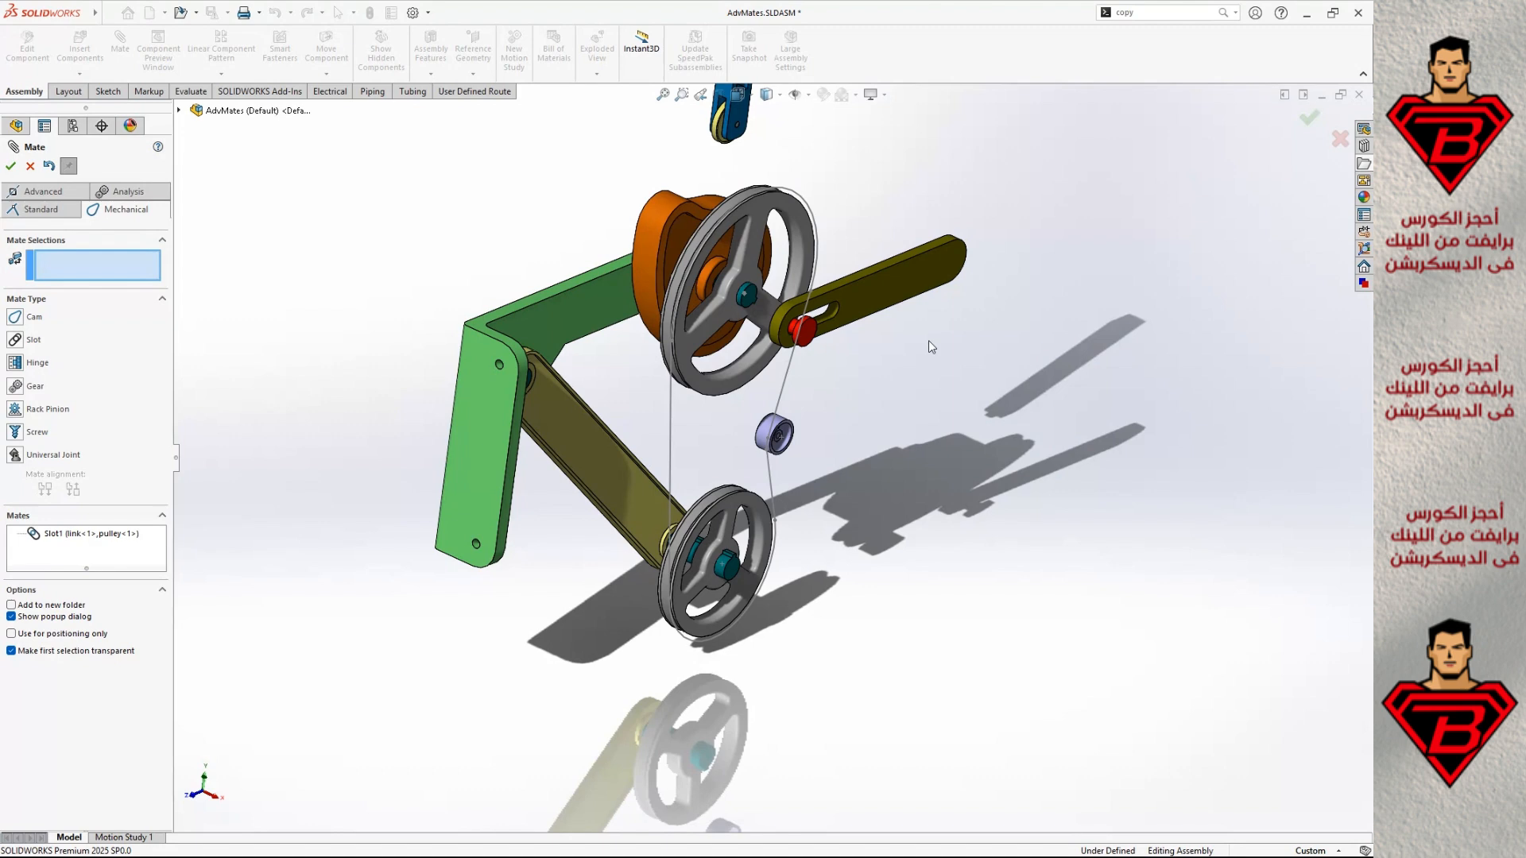
Add a Cam mate with the cam's outer face as the path and the follower's roller face as the cam follower.
middle_click_drag(744, 364, 966, 361)
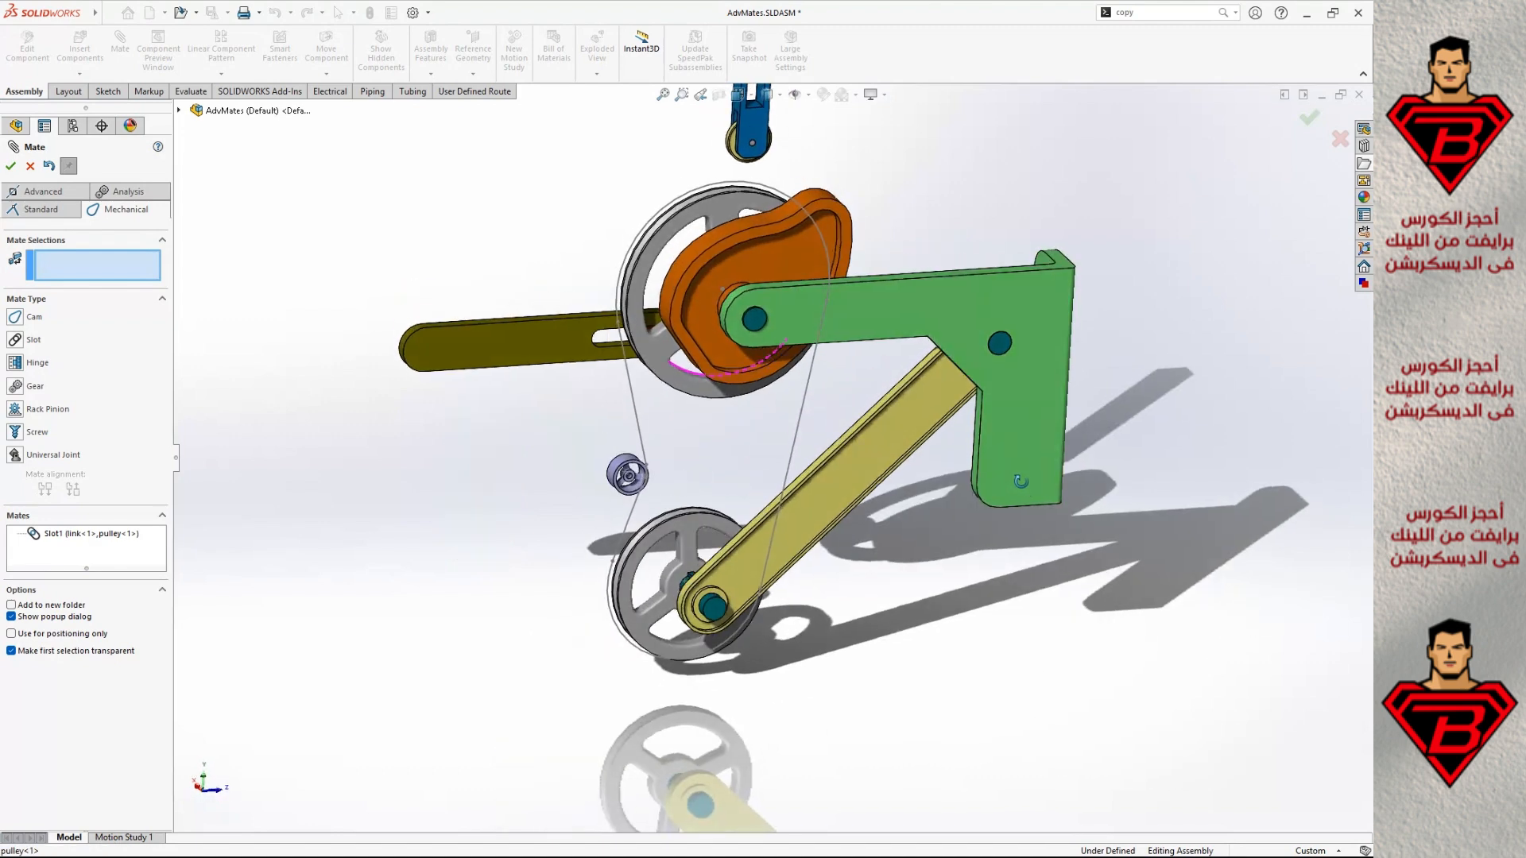
left_click(21, 317)
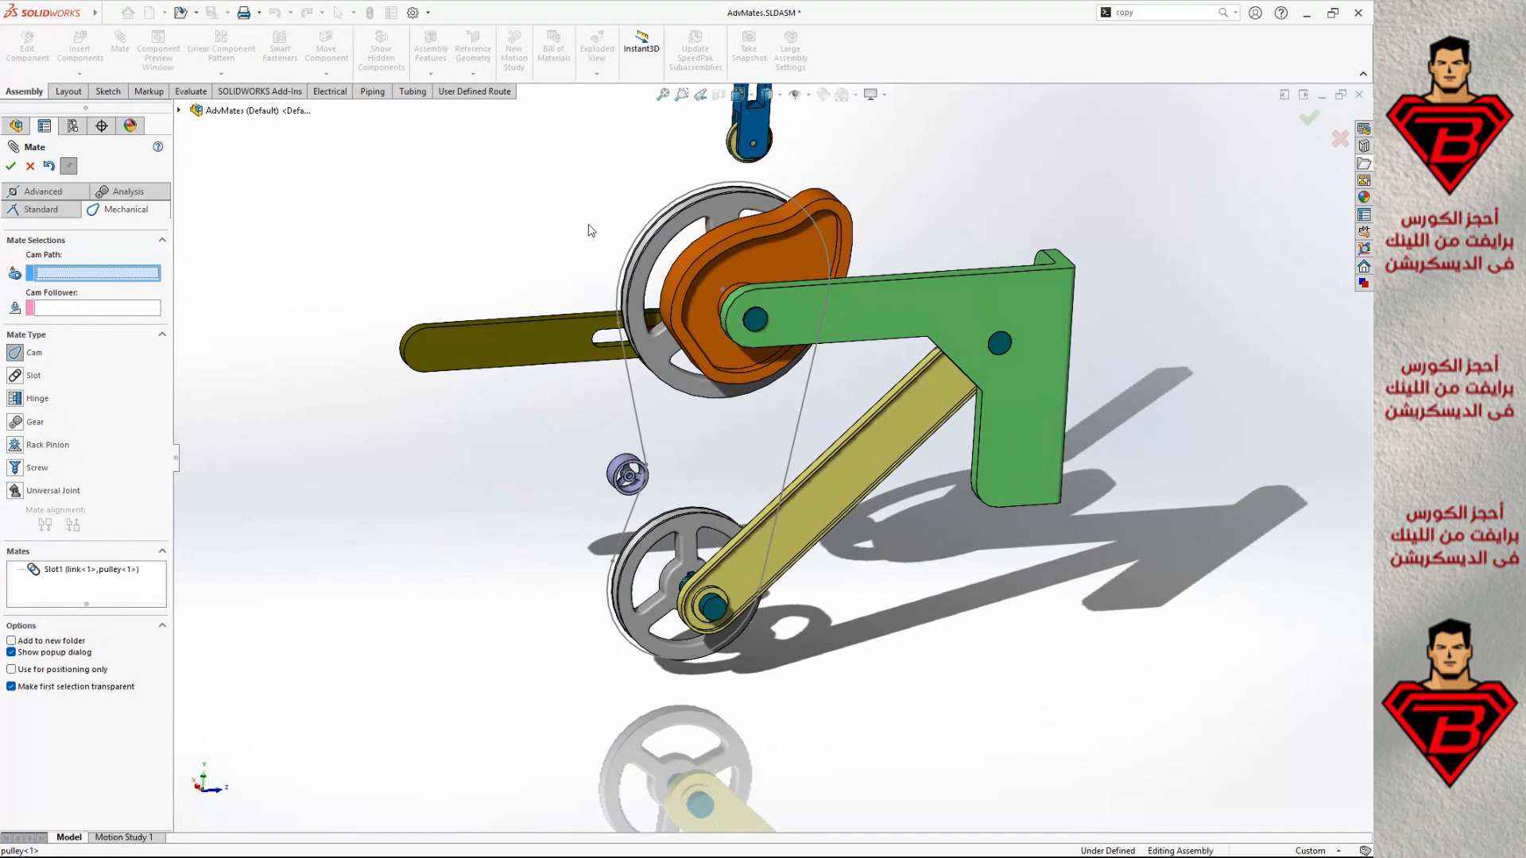
scroll(747, 206, "down", 2)
left_click(814, 227)
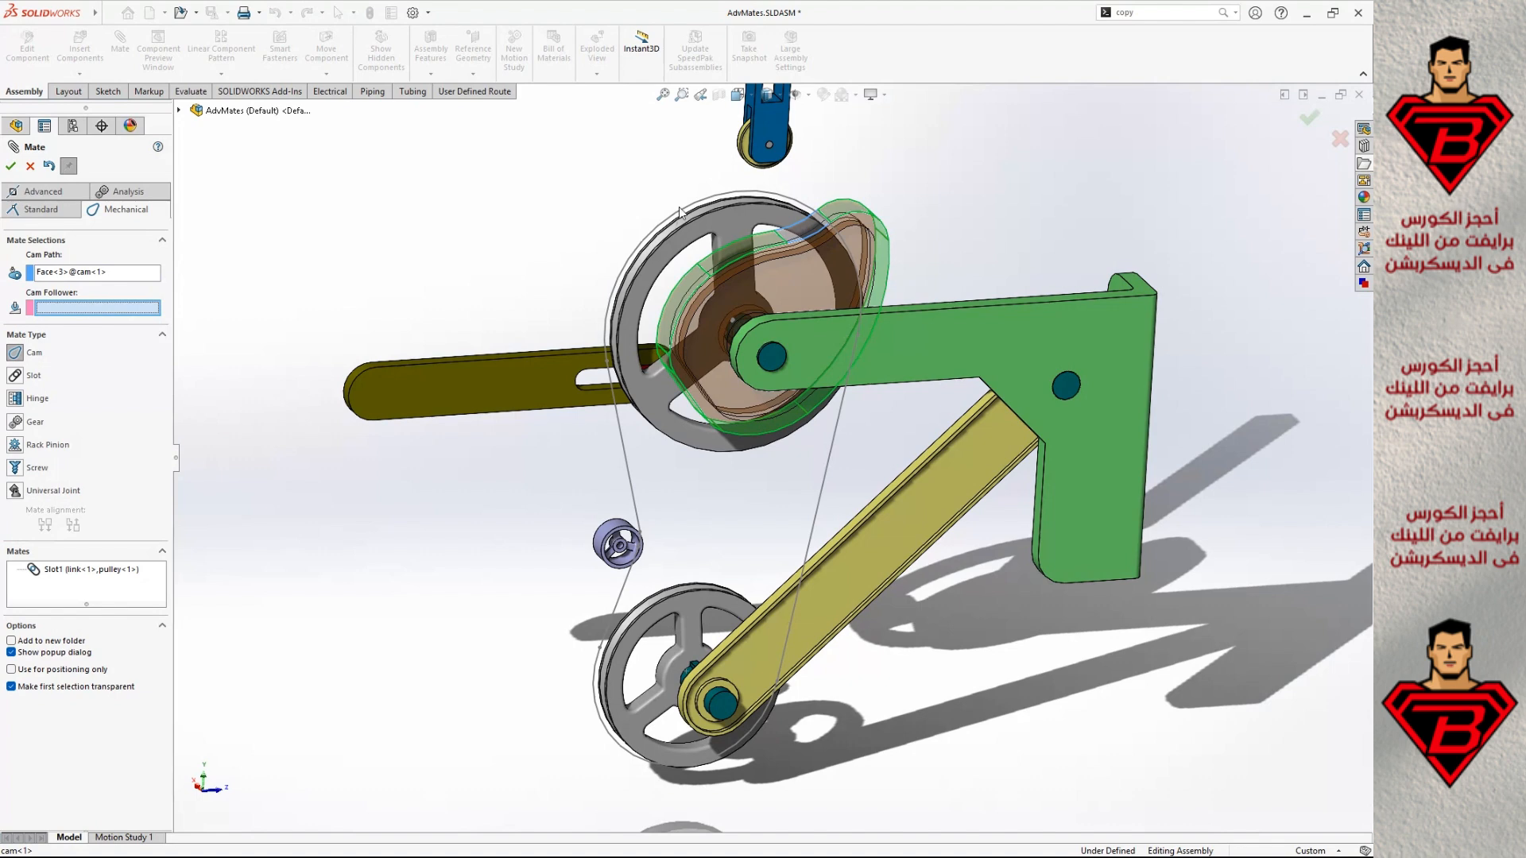
scroll(769, 178, "down", 5)
left_click(769, 178)
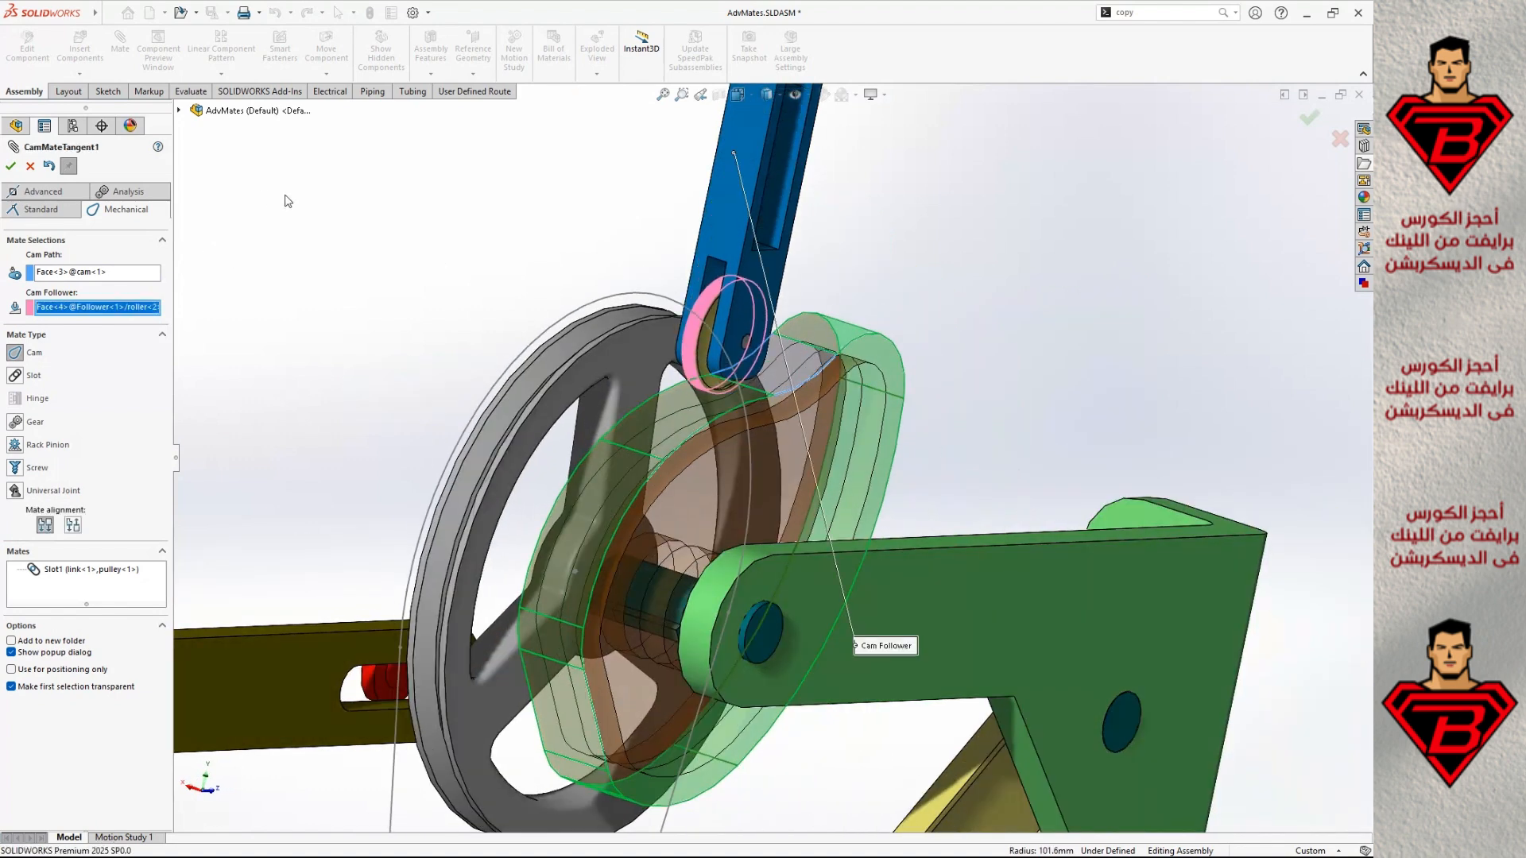
left_click(10, 165)
Rotate the large pulley to test the cam follower's motion, and view the mechanism from the cam side.
scroll(676, 372, "up", 6)
middle_click_drag(522, 516, 721, 588)
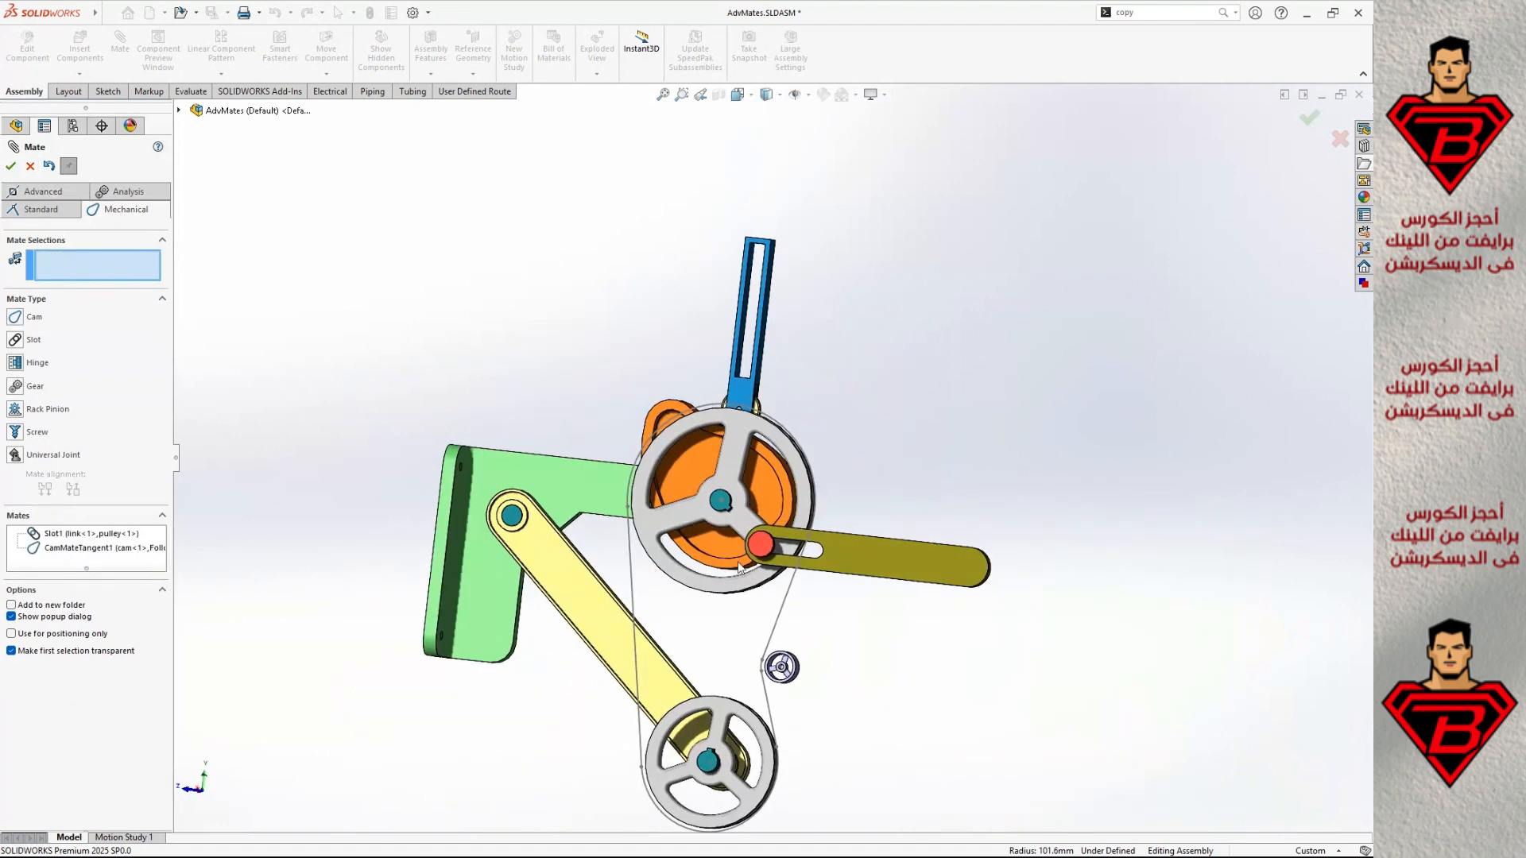
left_click_drag(756, 556, 634, 545)
middle_click_drag(918, 546, 661, 566)
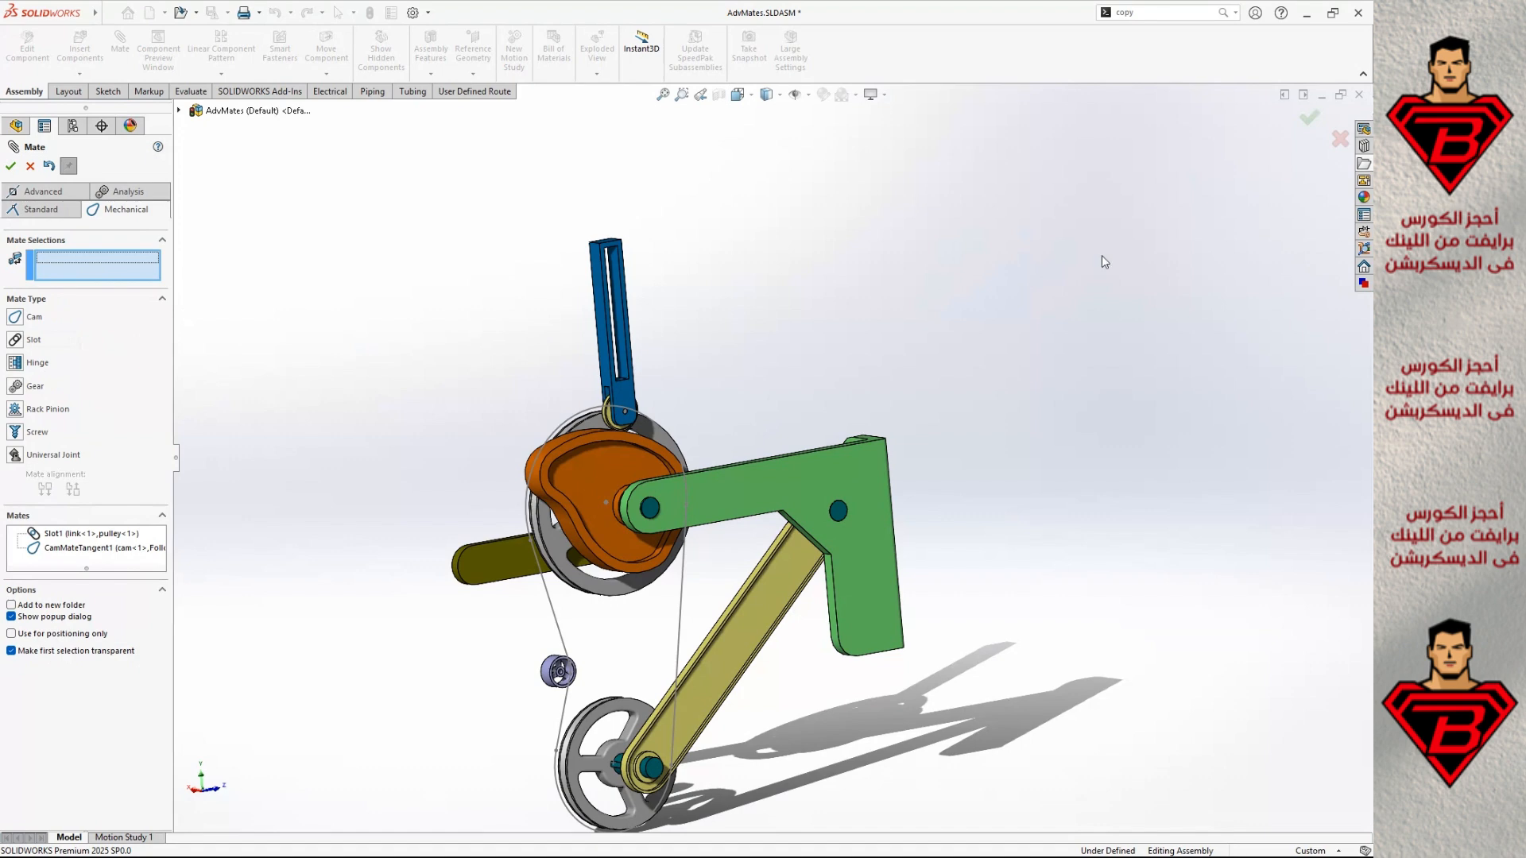
Leave the Mate command and close the AdvMates assembly.
left_click(1340, 141)
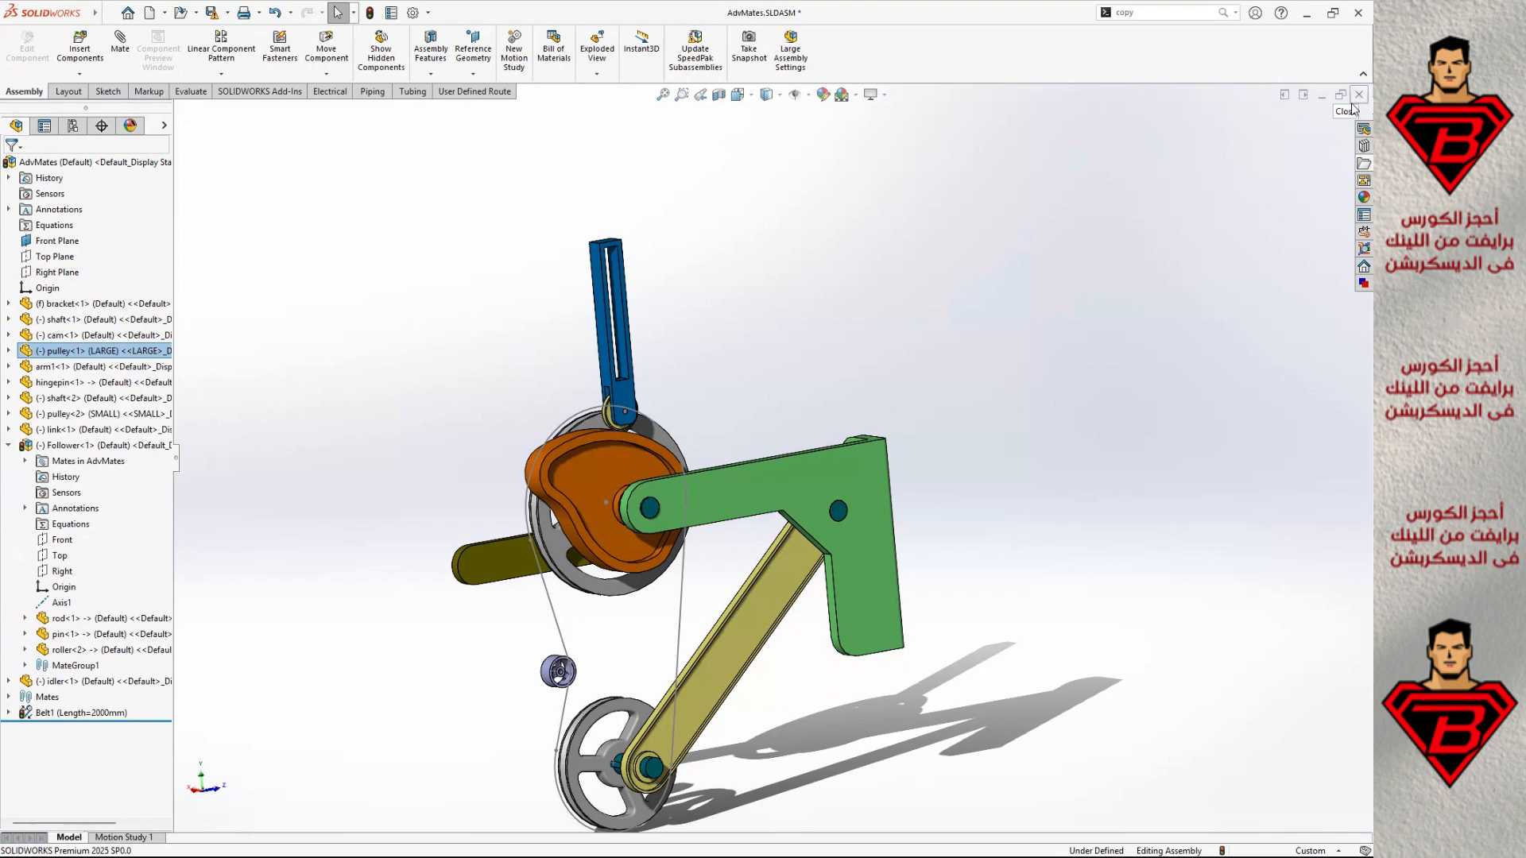
left_click(1354, 105)
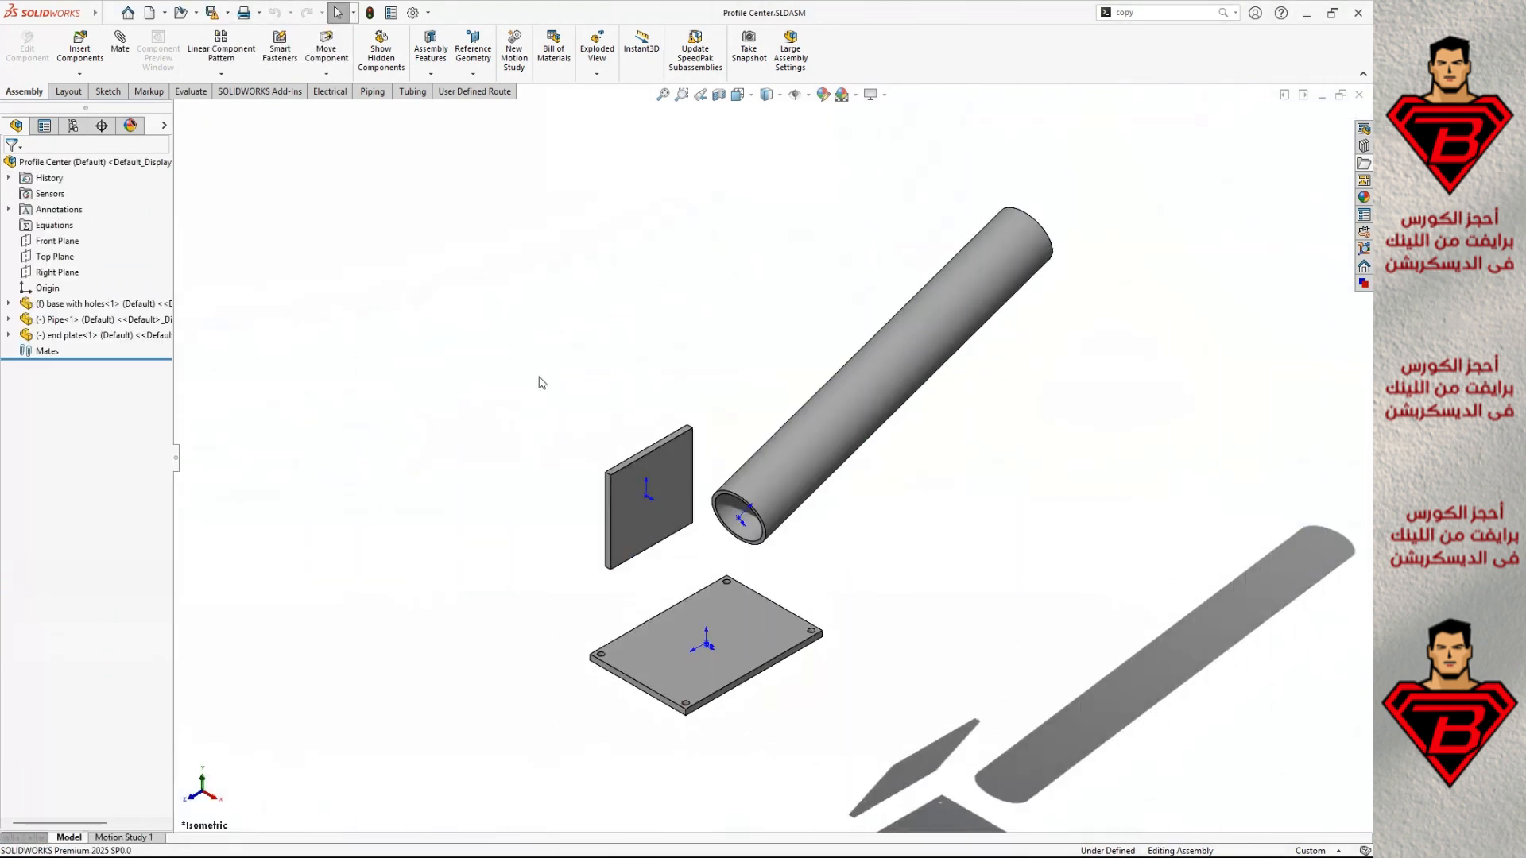
Start a Profile Center advanced mate in the Profile Center assembly.
left_click(120, 39)
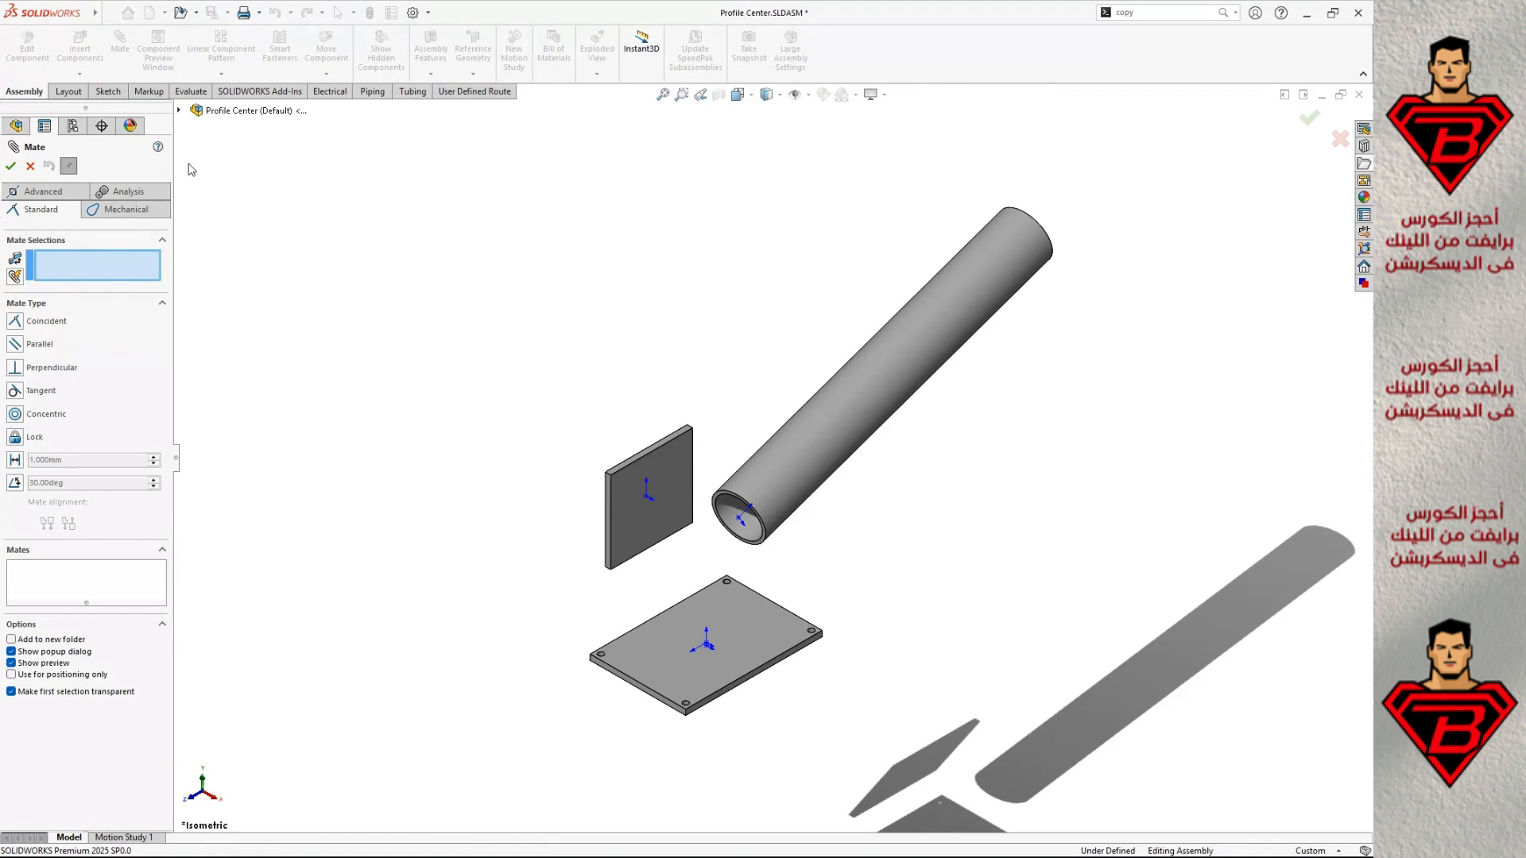
left_click(43, 192)
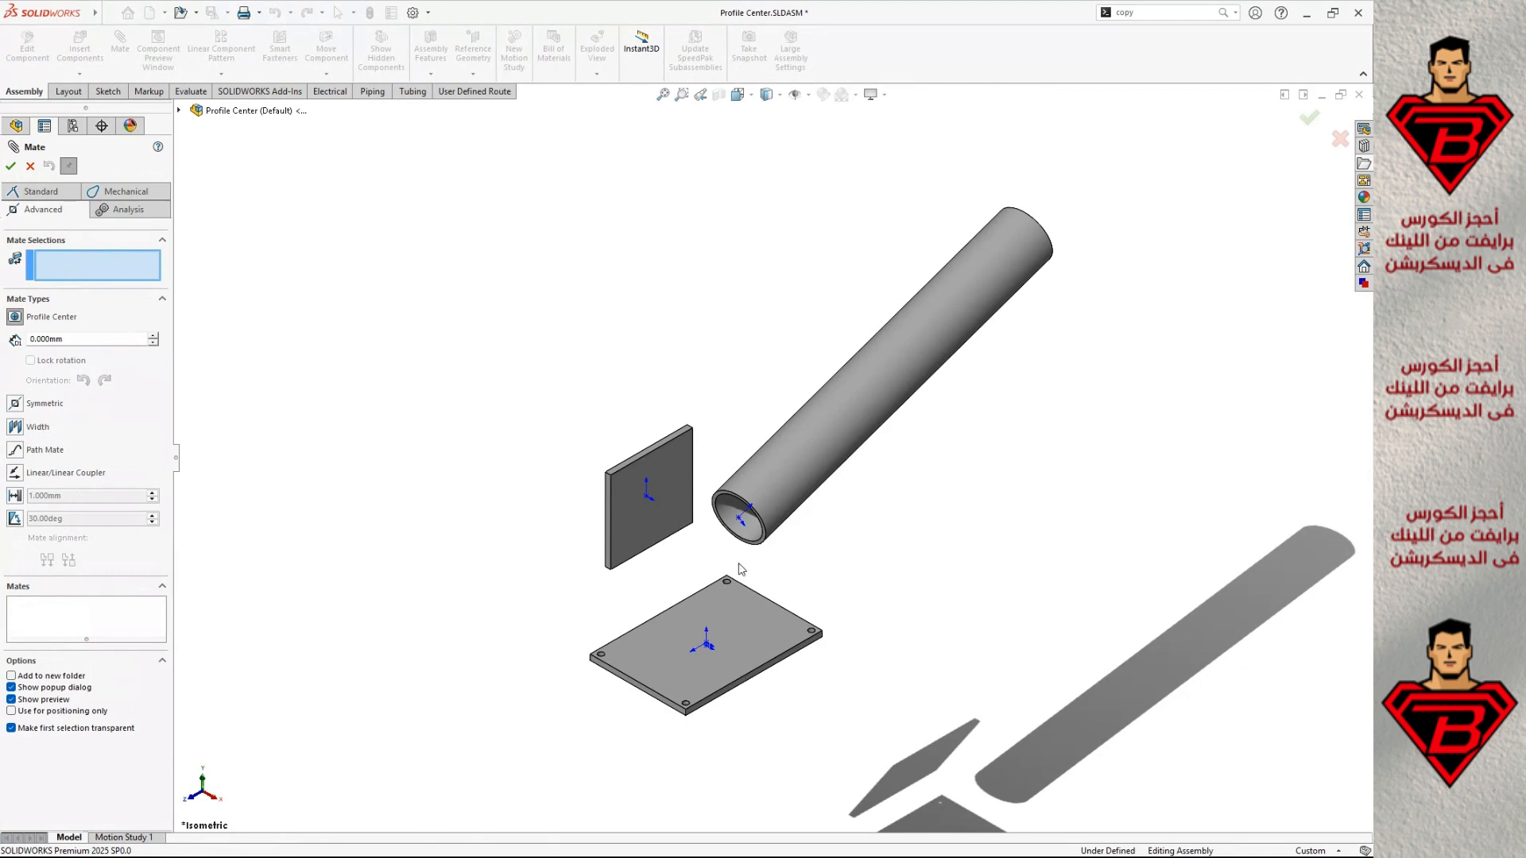
left_click(765, 545)
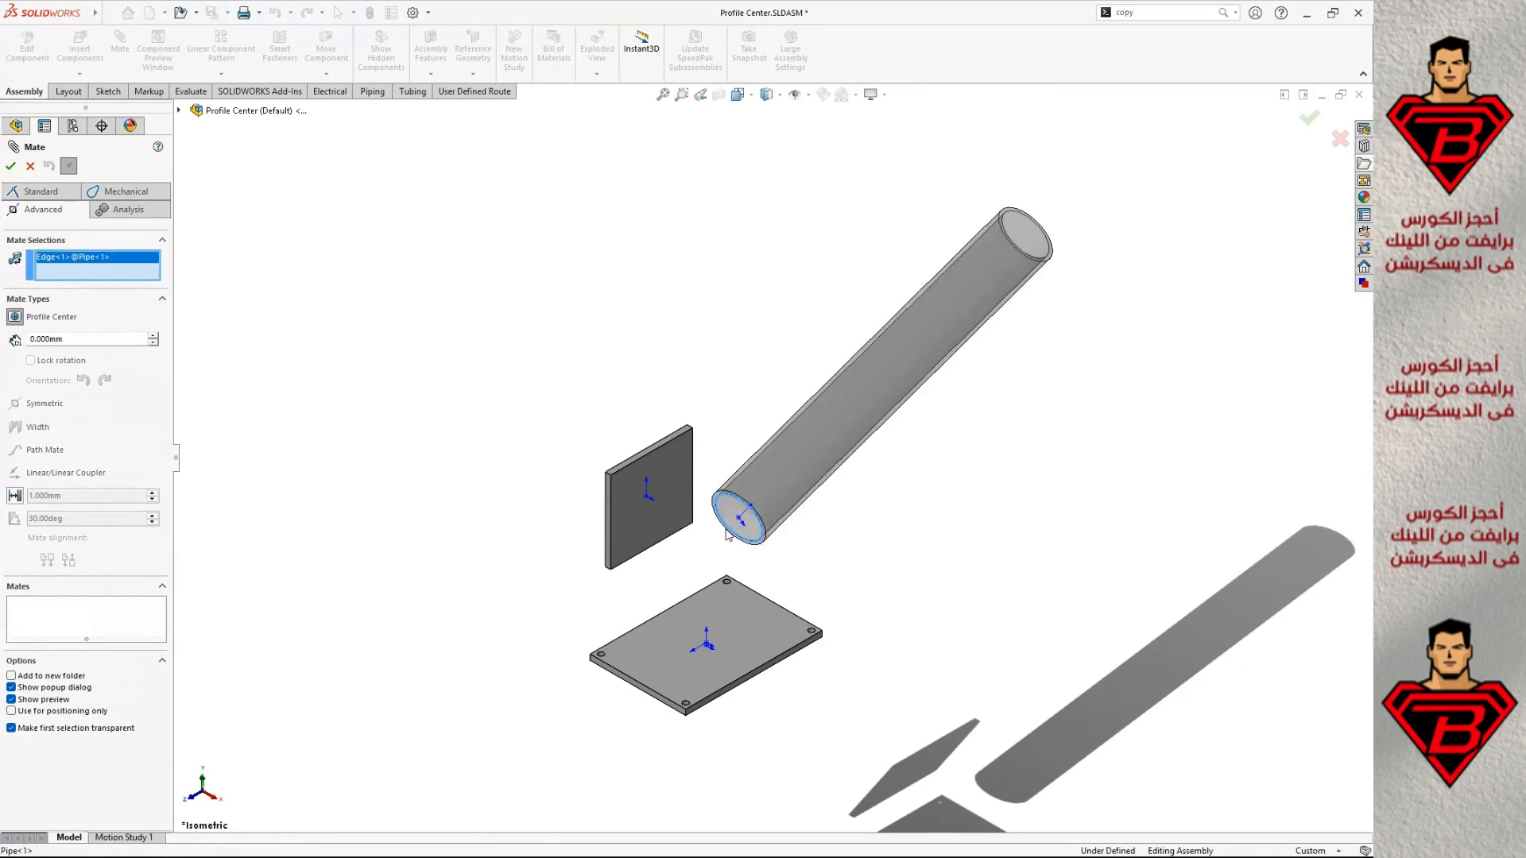
scroll(668, 590, "down", 3)
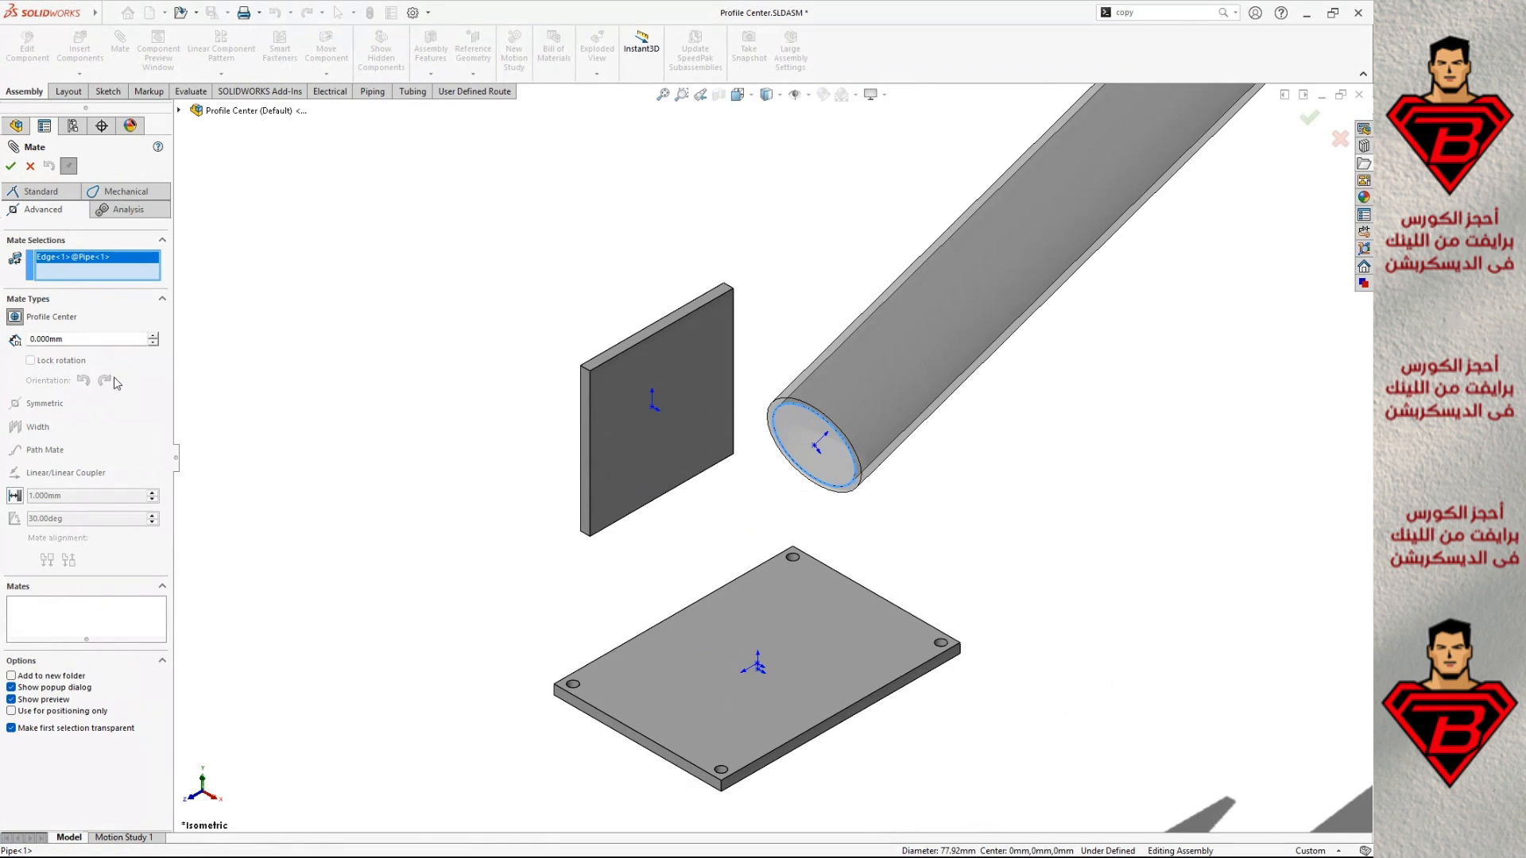
right_click(122, 271)
left_click(174, 279)
Center the pipe's end face on the top face of the base with holes using the Profile Center mate.
scroll(806, 403, "down", 5)
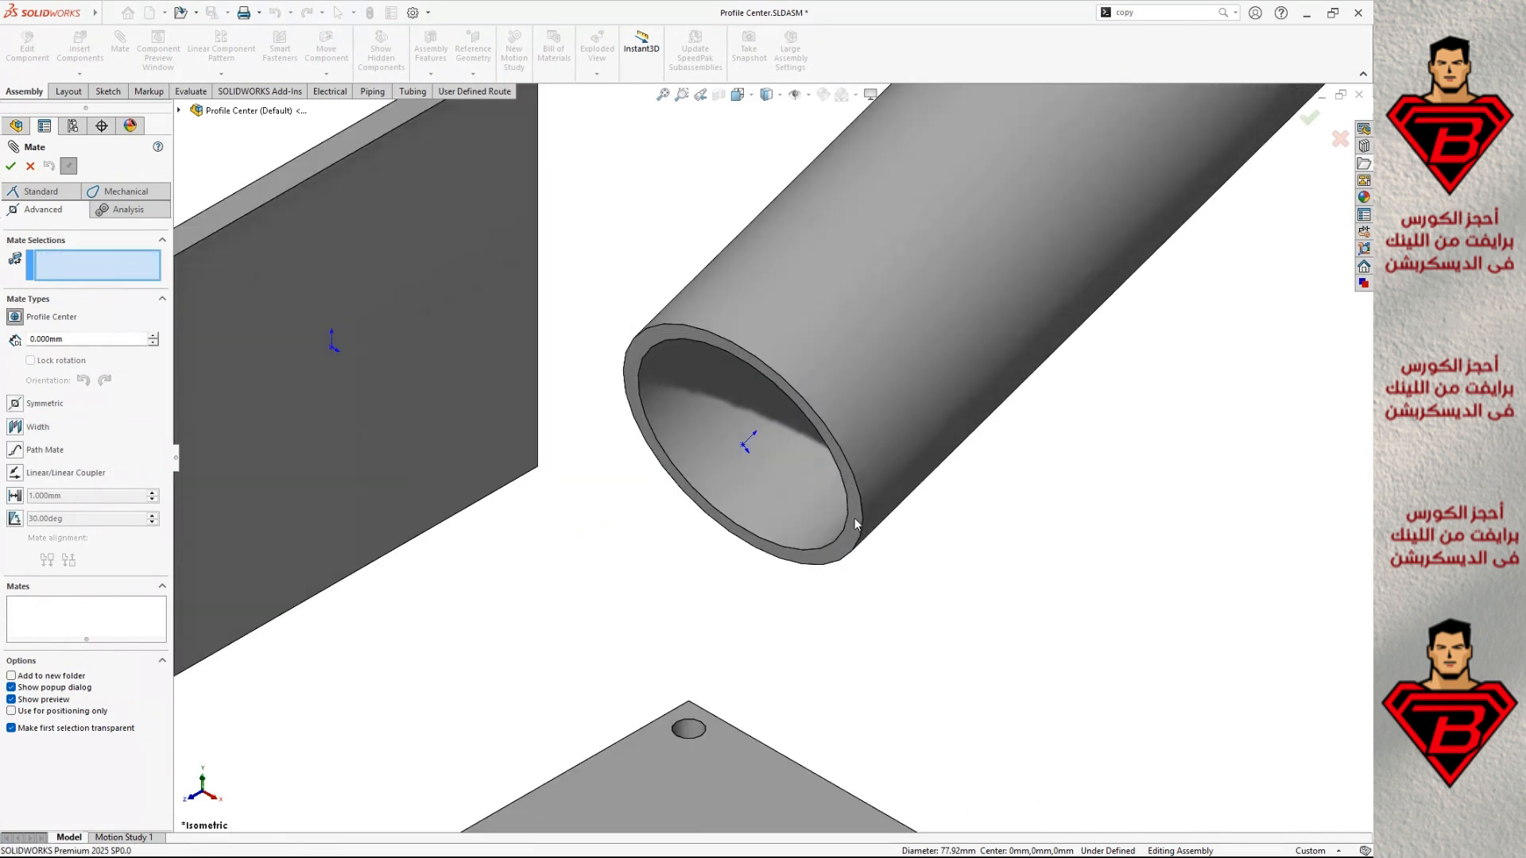
left_click(942, 526)
scroll(853, 551, "up", 7)
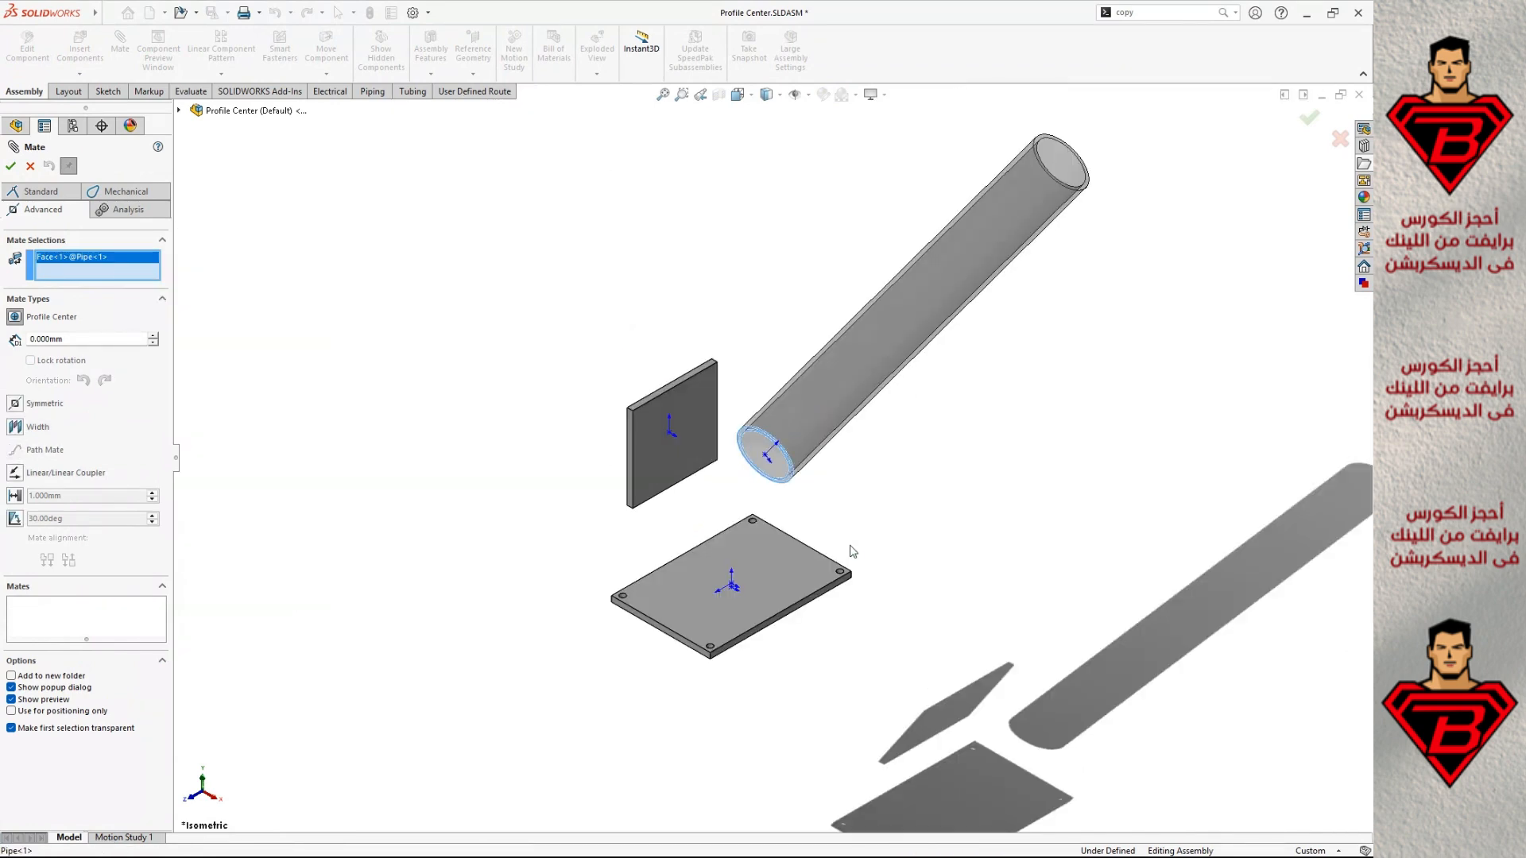
left_click(780, 566)
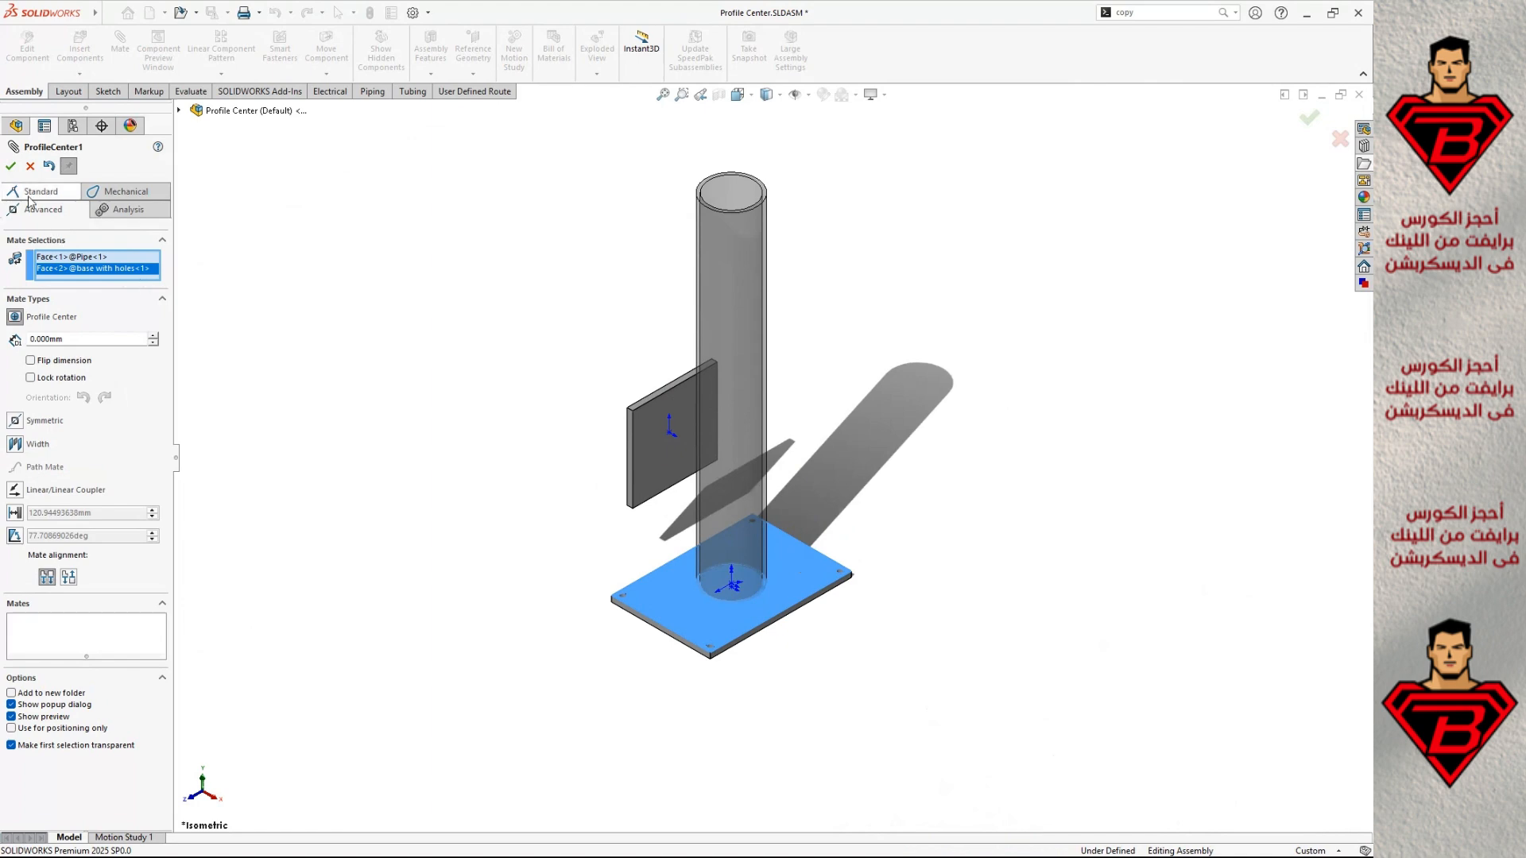
left_click(11, 165)
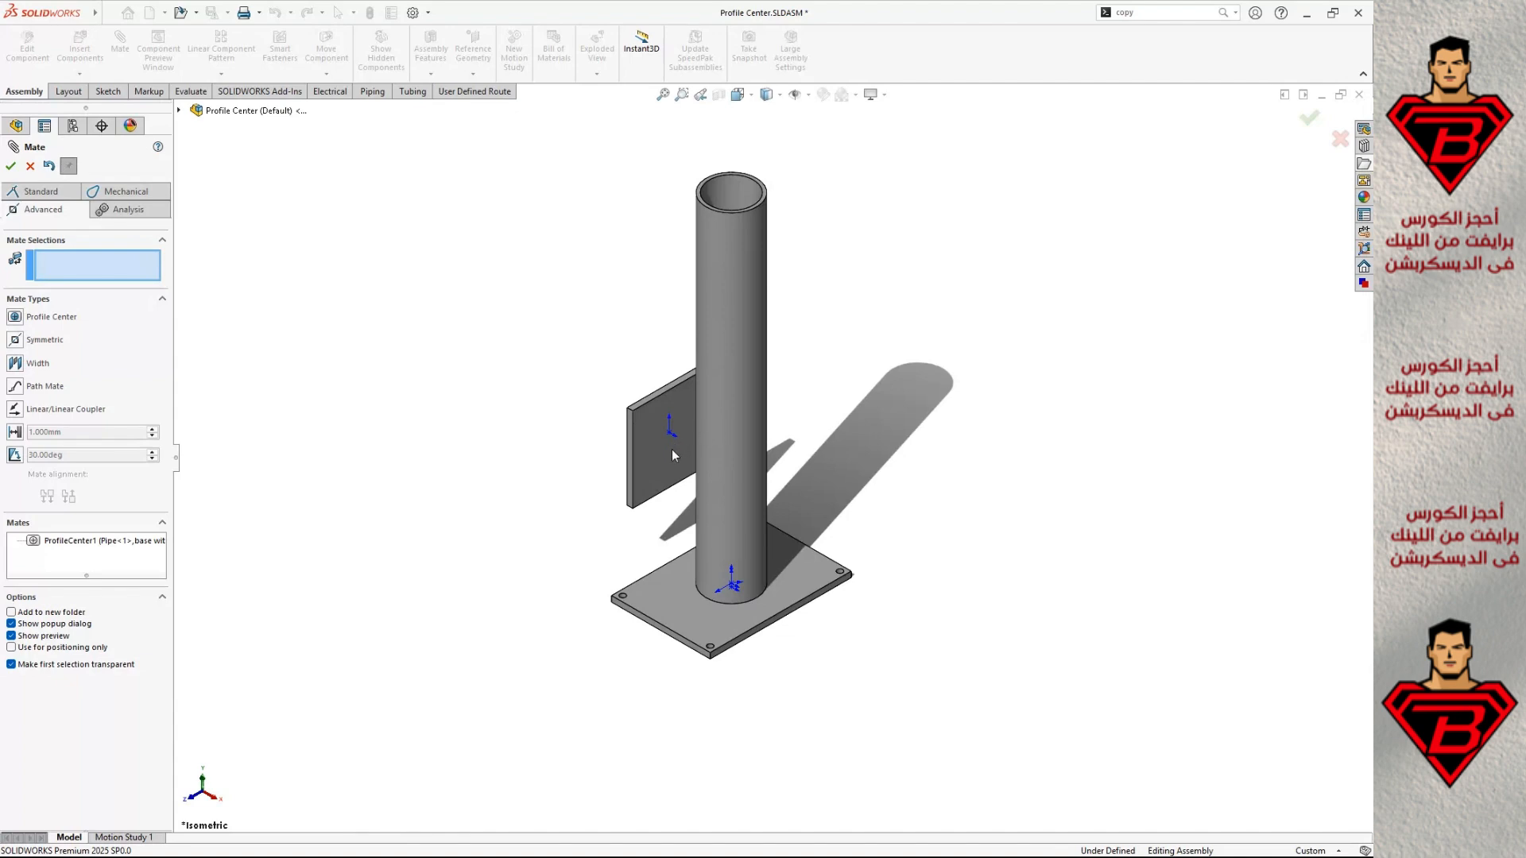
Add a Profile Center mate between the end plate's large face and the pipe's upper end face.
left_click(664, 451)
scroll(715, 211, "down", 4)
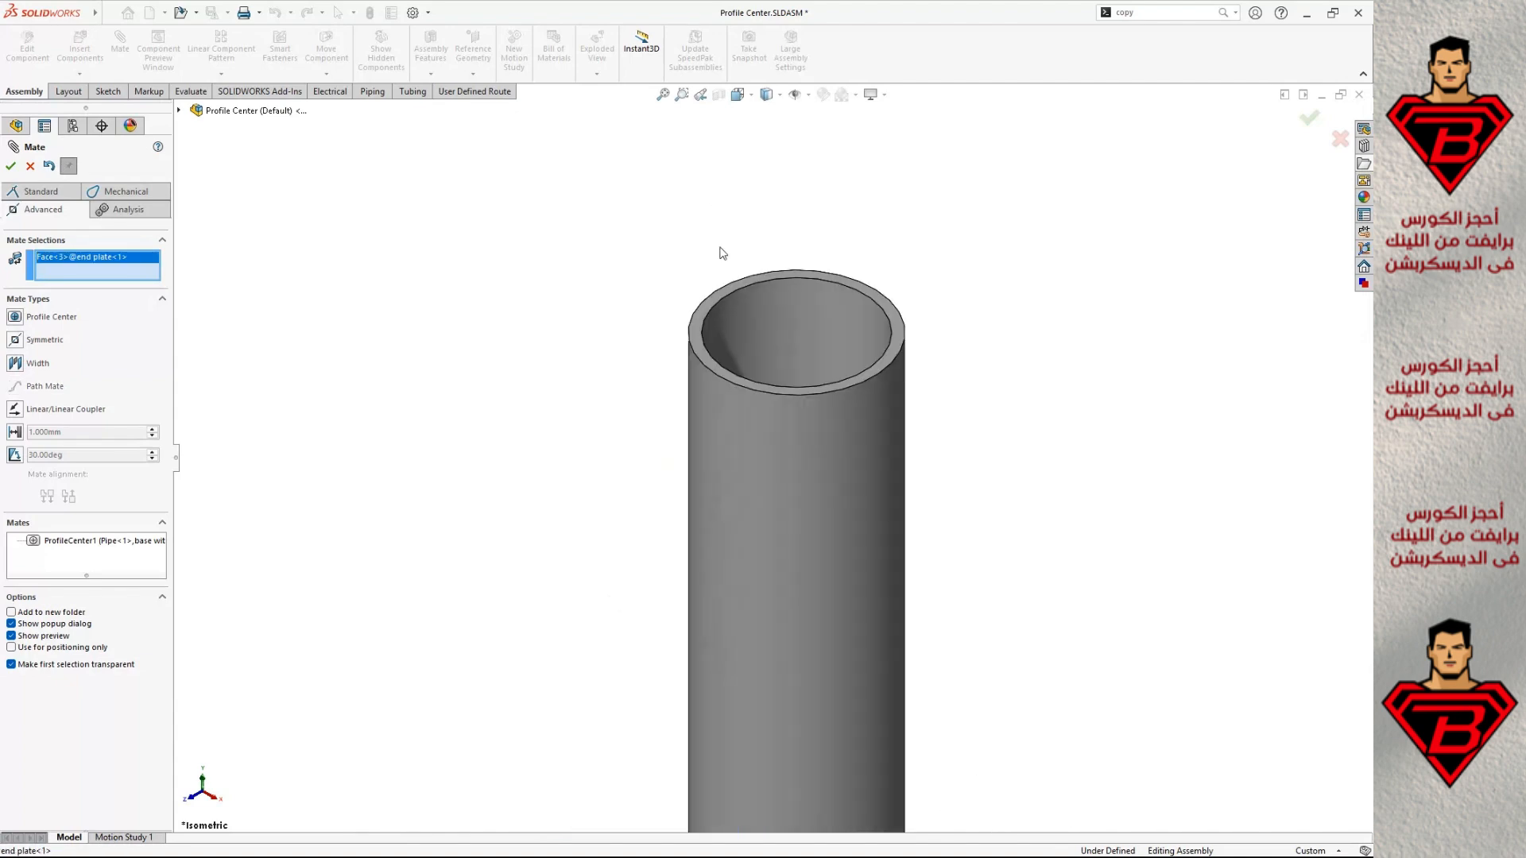
left_click(699, 322)
scroll(743, 421, "up", 5)
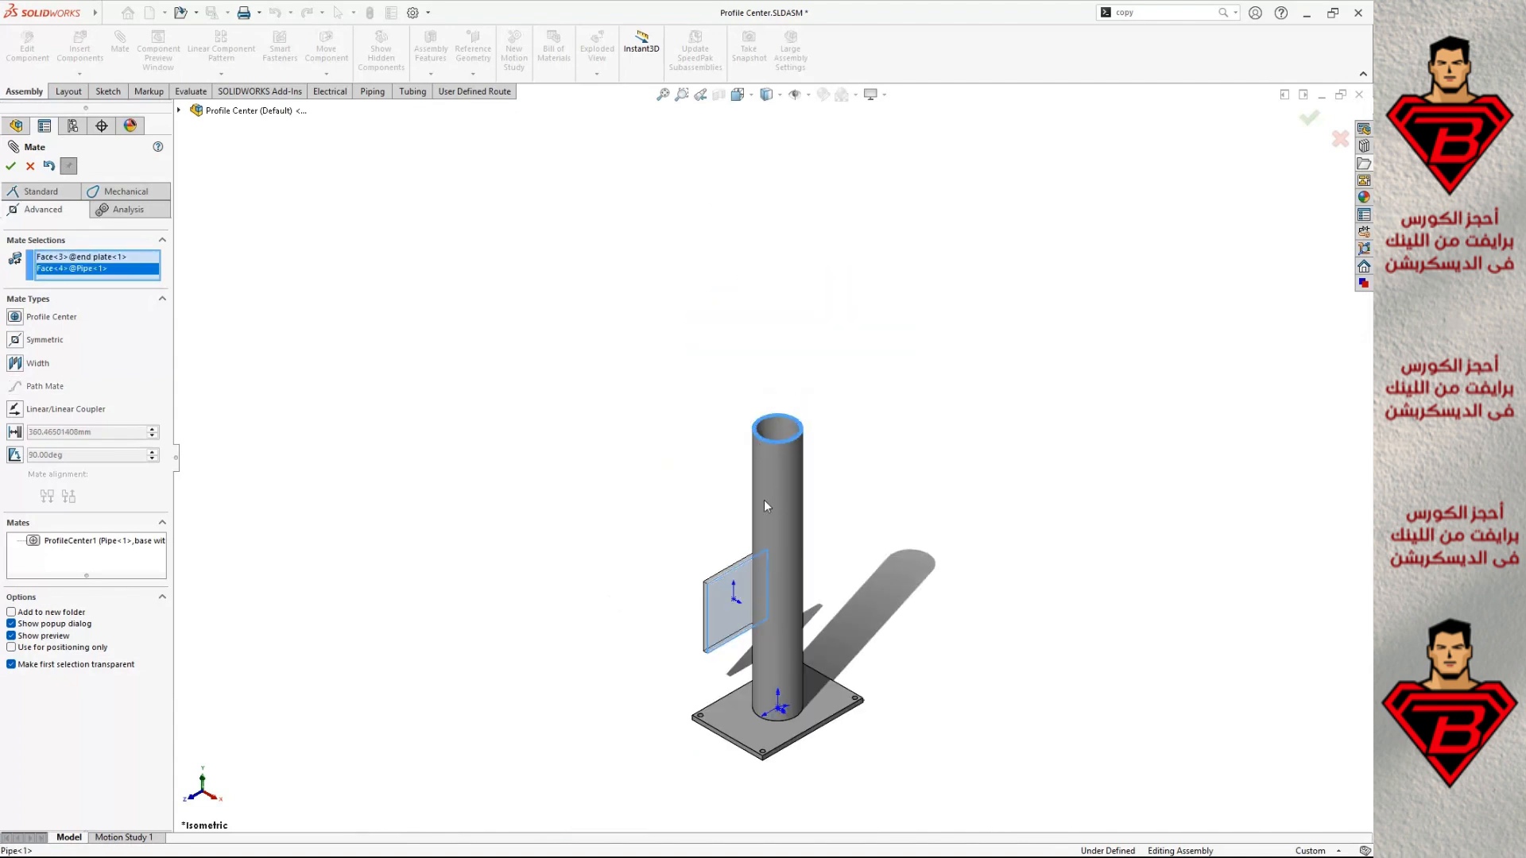
left_click(15, 318)
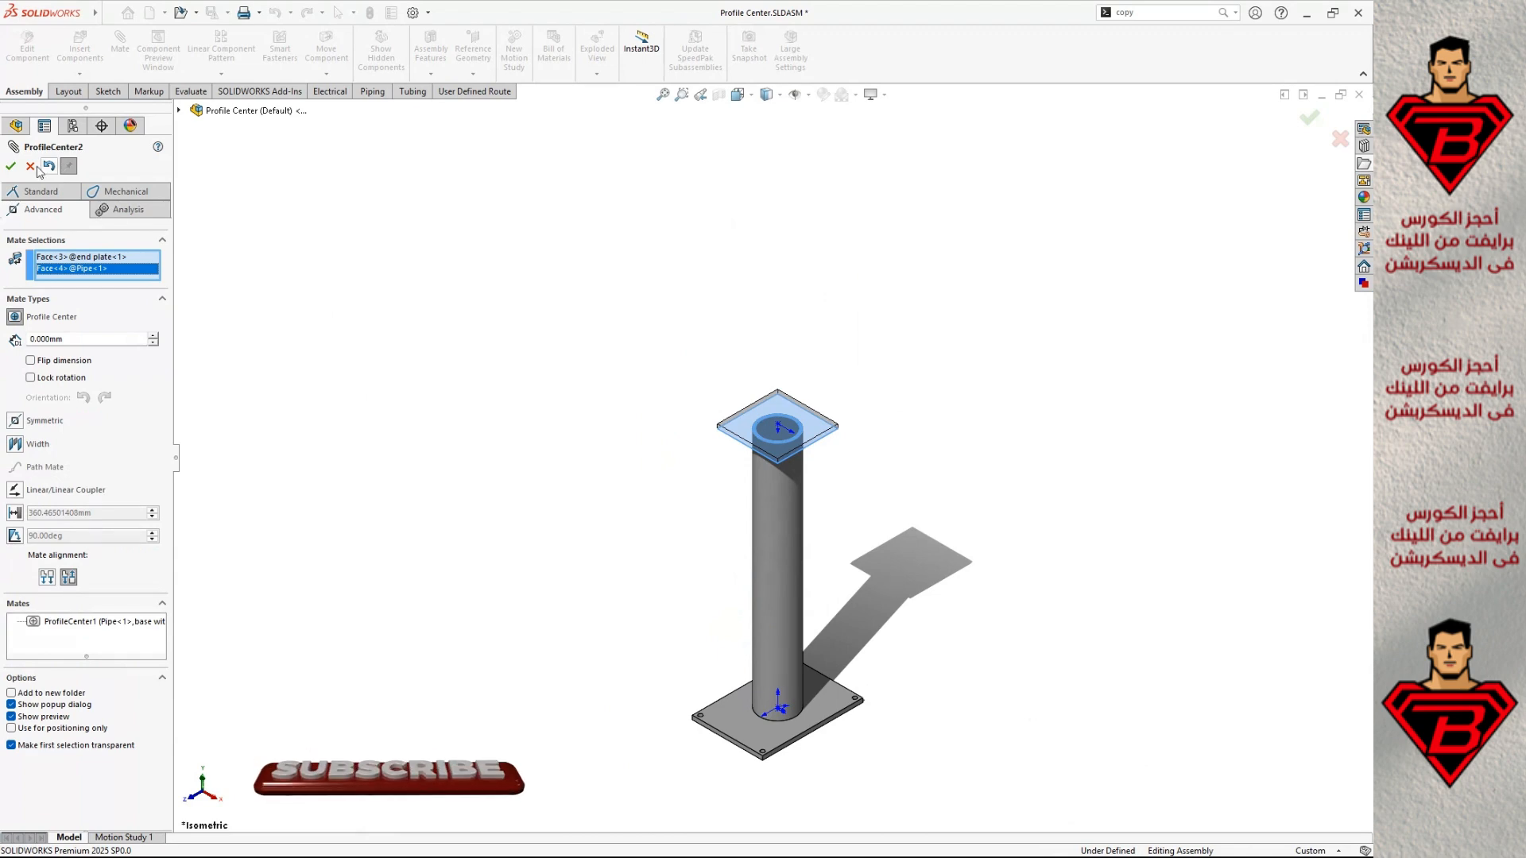
left_click(12, 165)
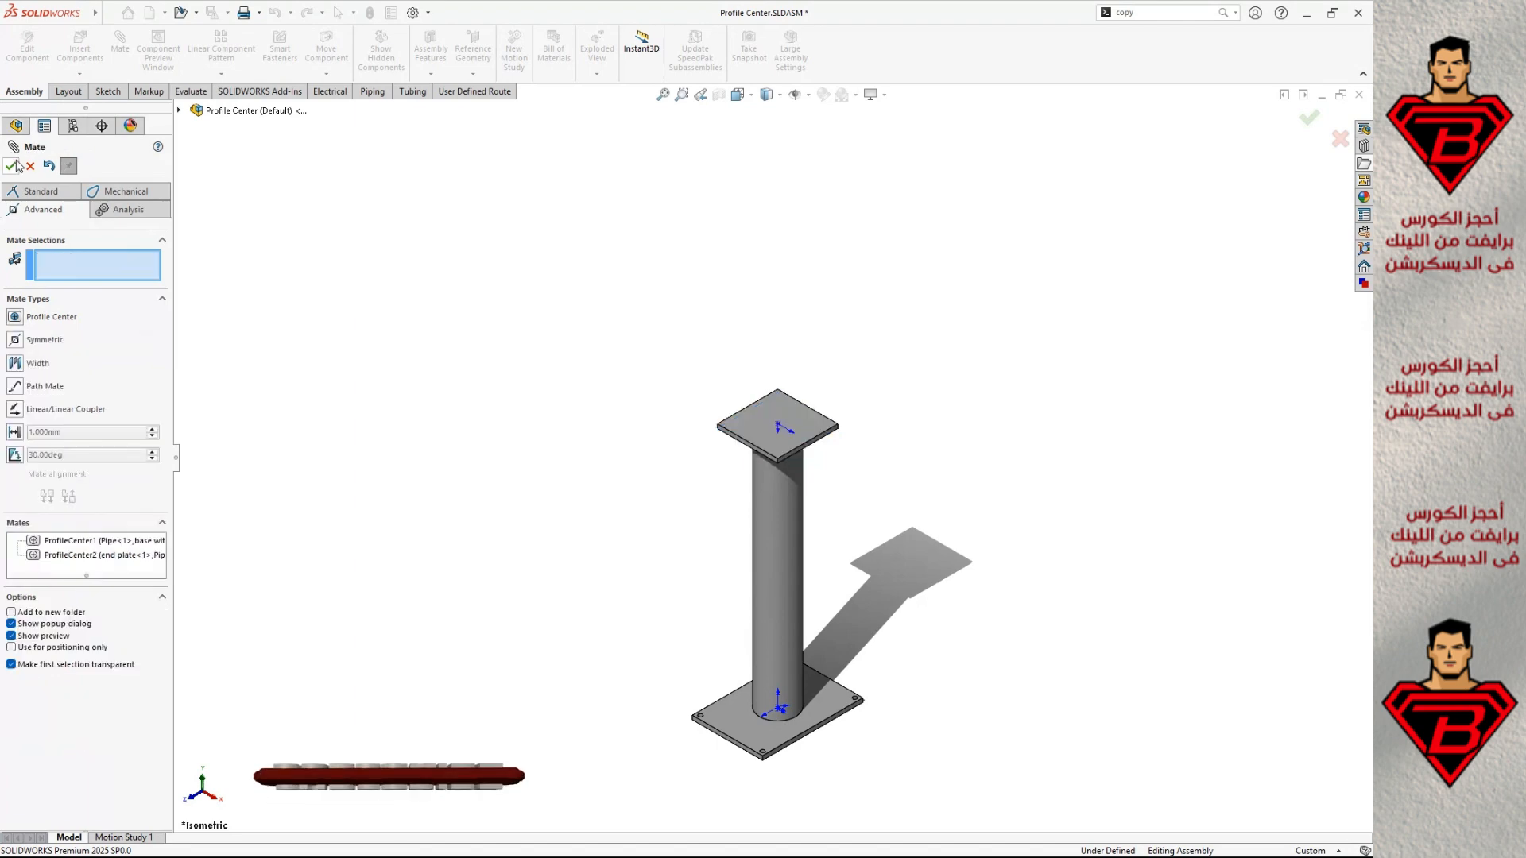